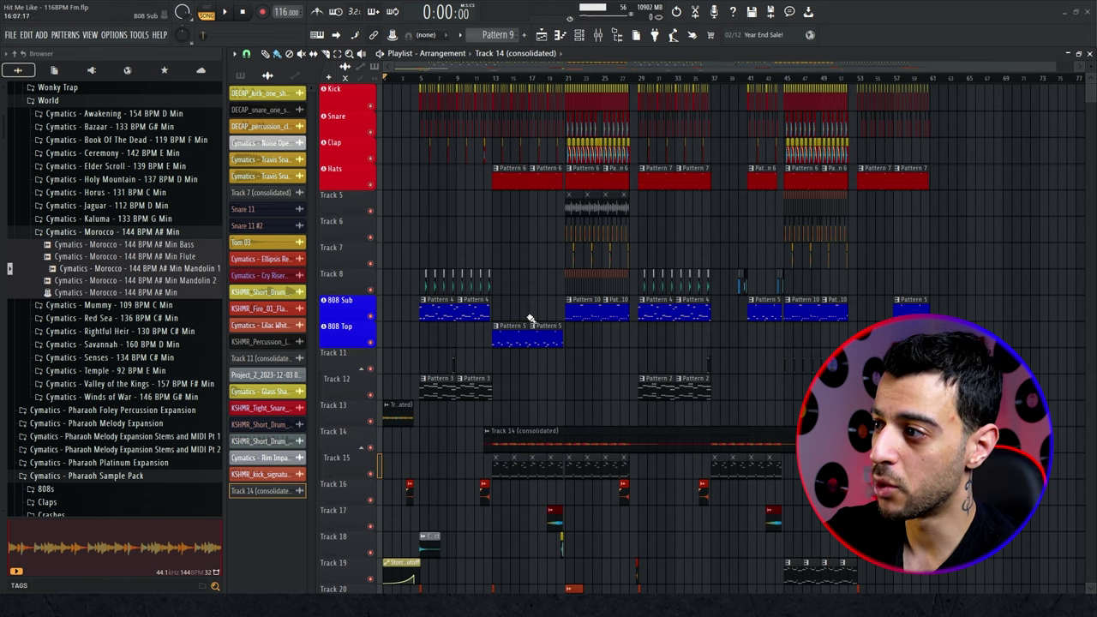
Step: Open the Track 11 (consolidated) audio clip's settings and show its time-stretching mode options
{"action": "scroll", "coordinate": [497, 368], "scroll_direction": "down", "scroll_amount": 8}
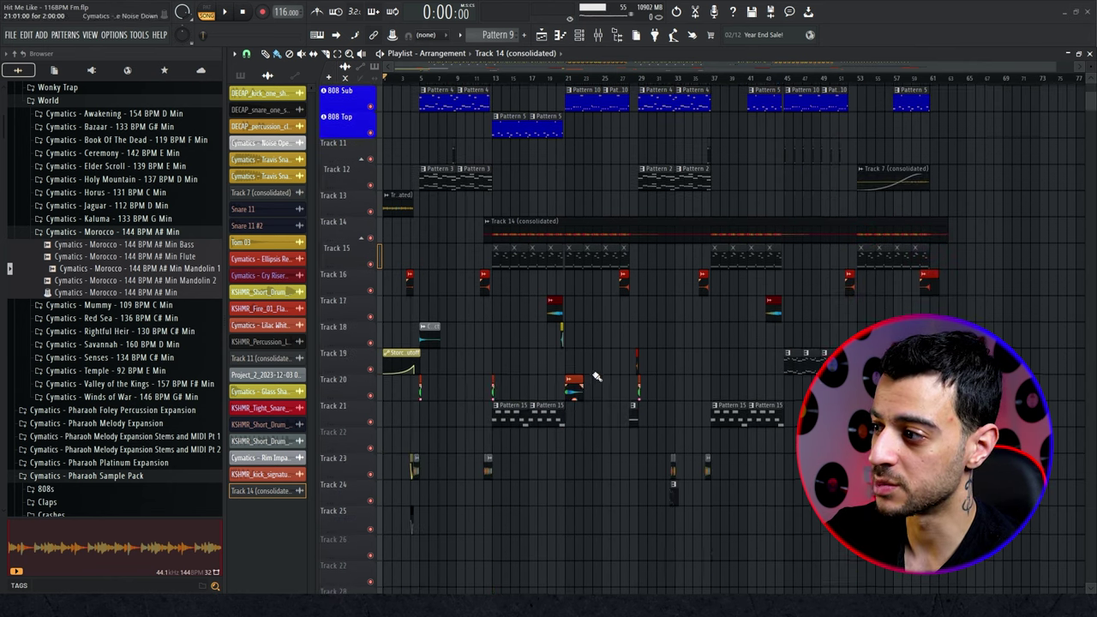
{"action": "scroll", "coordinate": [534, 294], "scroll_direction": "up", "scroll_amount": 8}
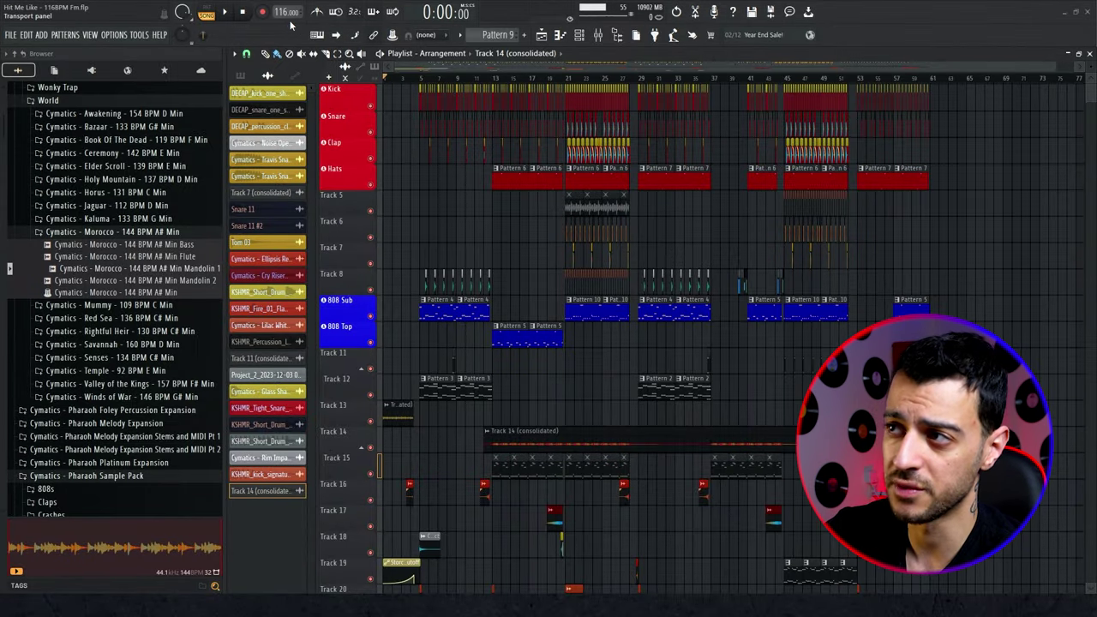
{"action": "double_click", "coordinate": [491, 287]}
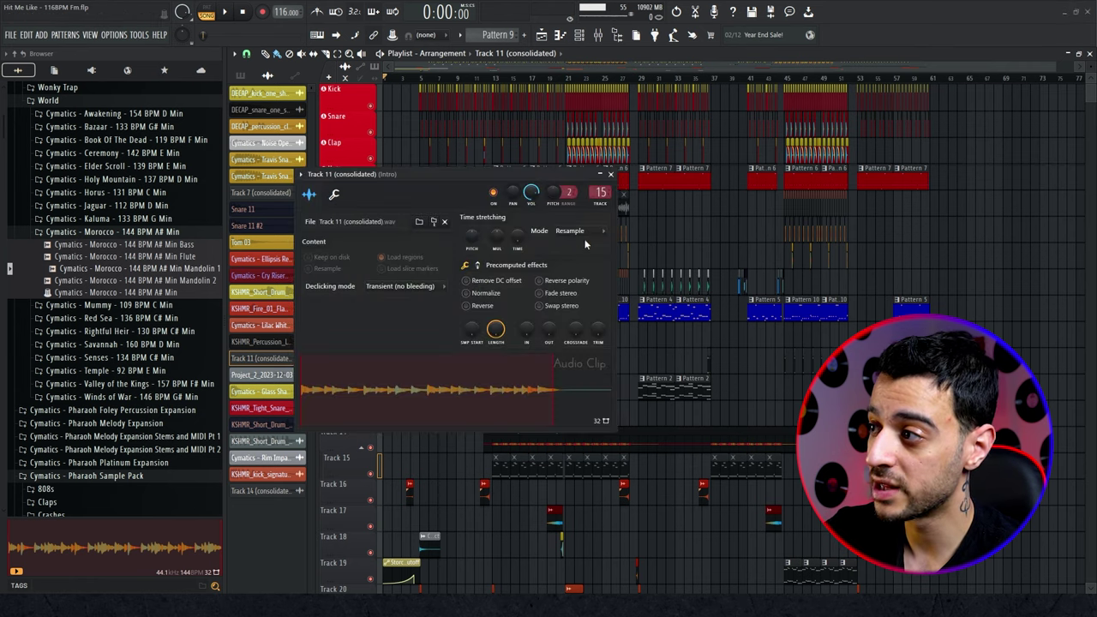
{"action": "left_click", "coordinate": [573, 231]}
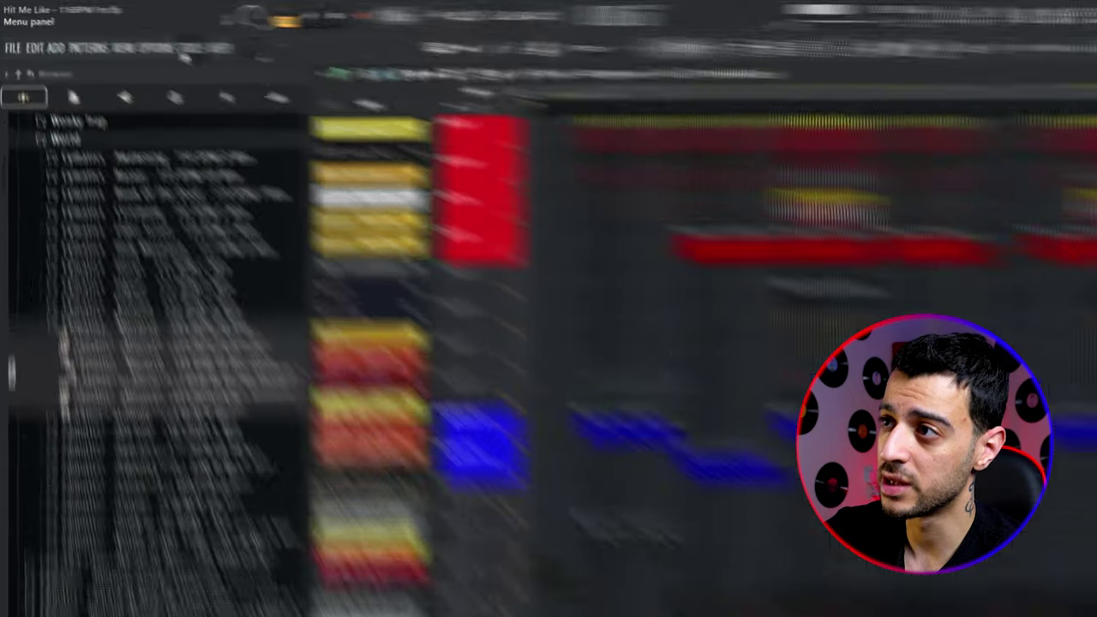
Step: Switch all of the project's audio clips to realtime stretching
{"action": "left_click", "coordinate": [138, 34]}
{"action": "mouse_move", "coordinate": [234, 126]}
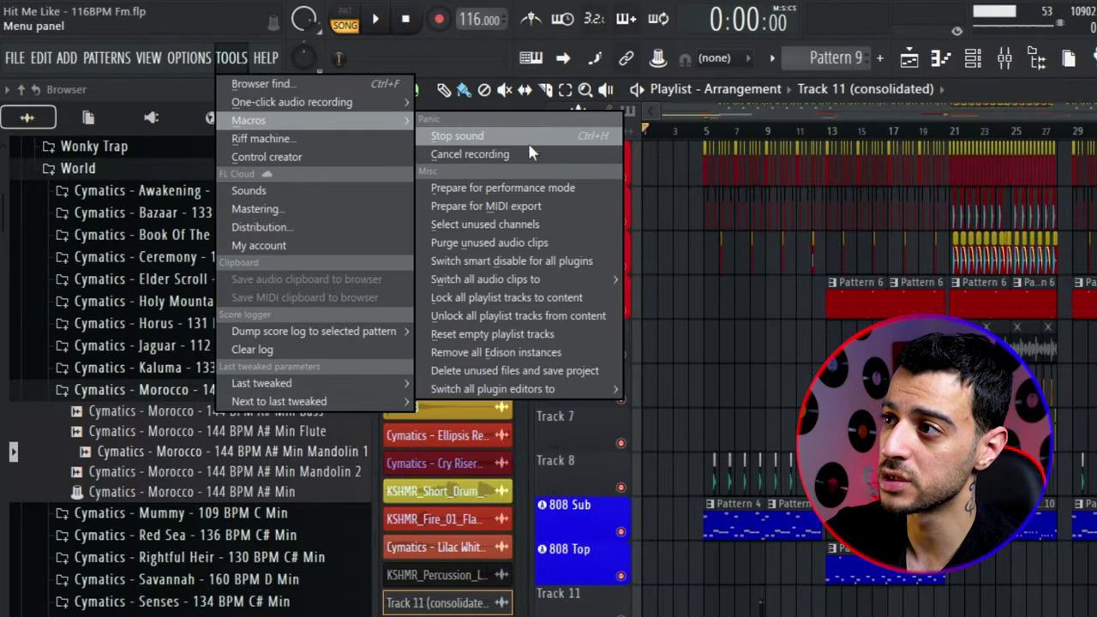
{"action": "mouse_move", "coordinate": [551, 285]}
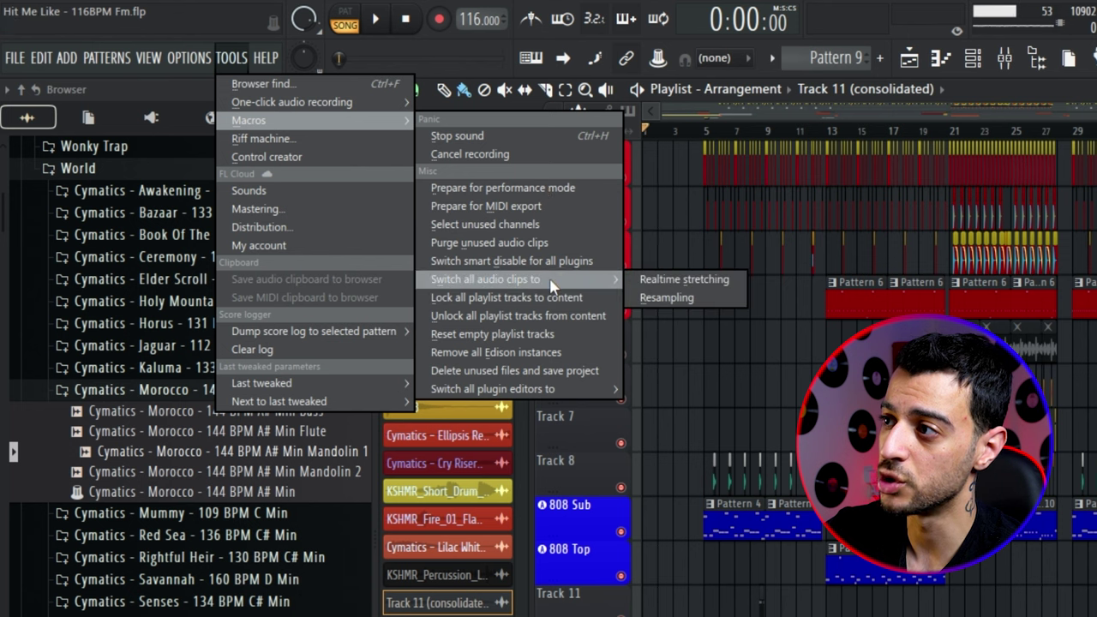
{"action": "left_click", "coordinate": [686, 279]}
{"action": "key", "text": "Return"}
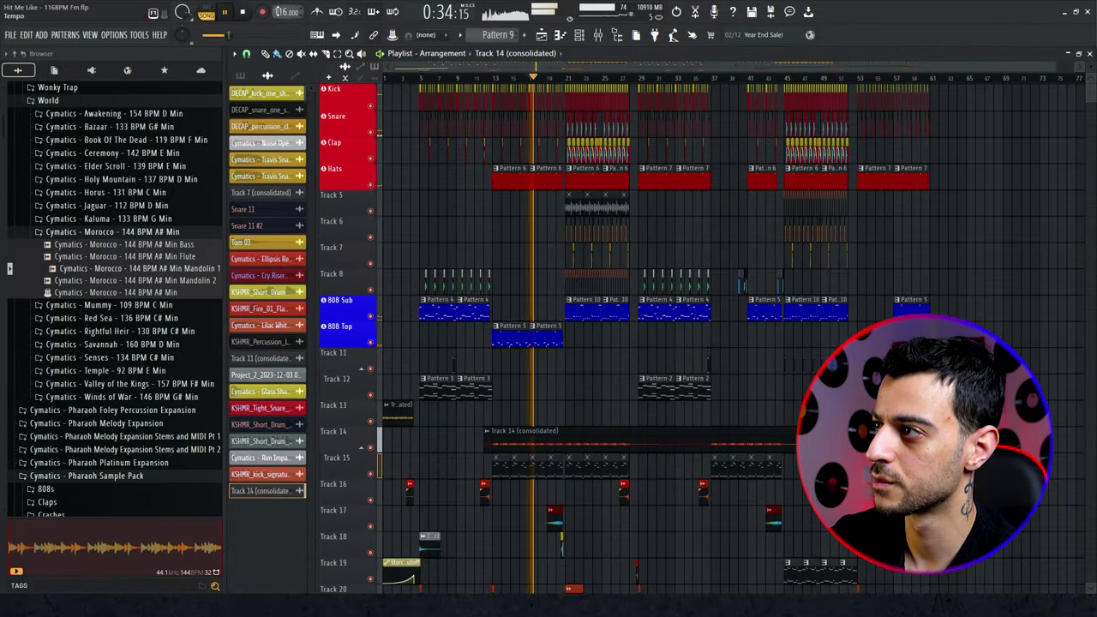
Step: Sweep the project tempo down and up between about 87 and 117 BPM during playback, and stop playback
{"action": "scroll", "coordinate": [287, 12], "scroll_direction": "down", "scroll_amount": 10}
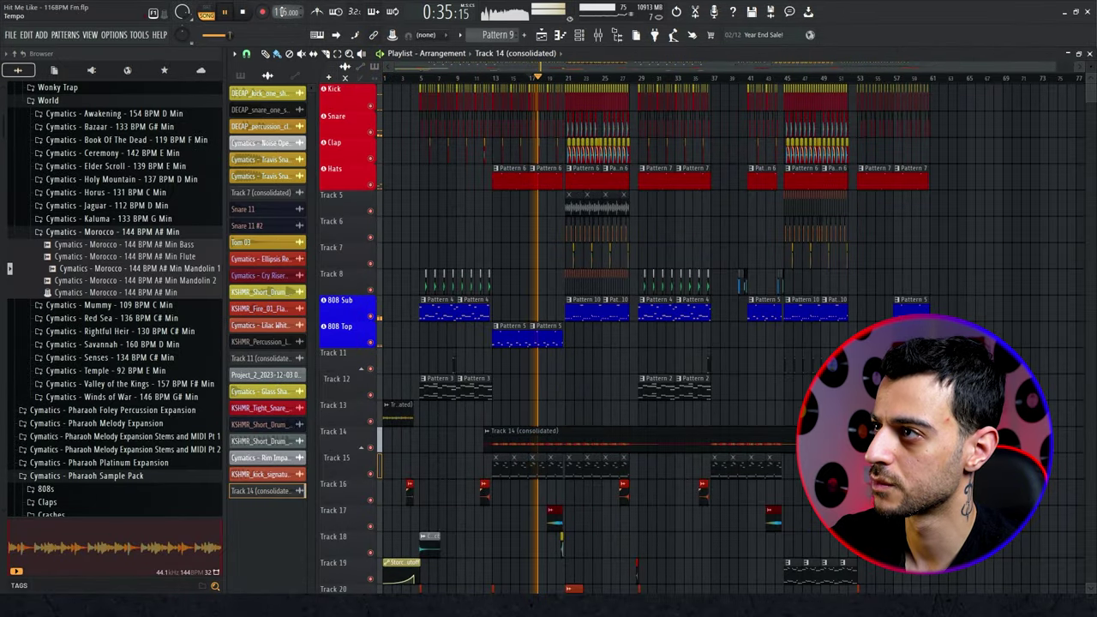
{"action": "scroll", "coordinate": [287, 12], "scroll_direction": "down", "scroll_amount": 18}
{"action": "scroll", "coordinate": [287, 12], "scroll_direction": "down", "scroll_amount": 2}
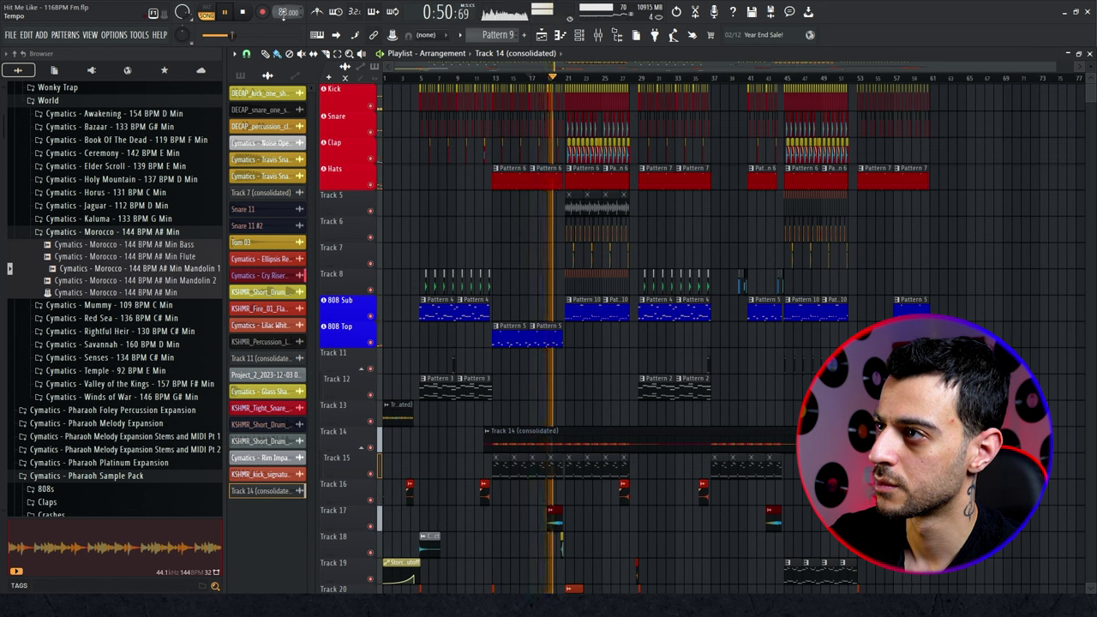
{"action": "scroll", "coordinate": [287, 12], "scroll_direction": "up", "scroll_amount": 20}
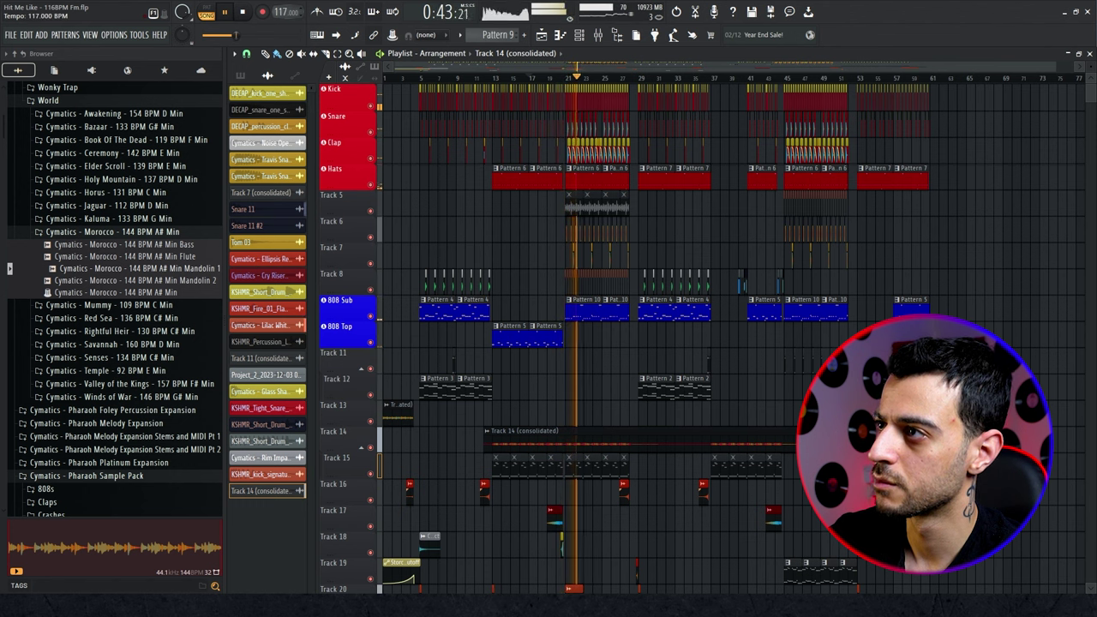
{"action": "scroll", "coordinate": [285, 14], "scroll_direction": "up", "scroll_amount": 1}
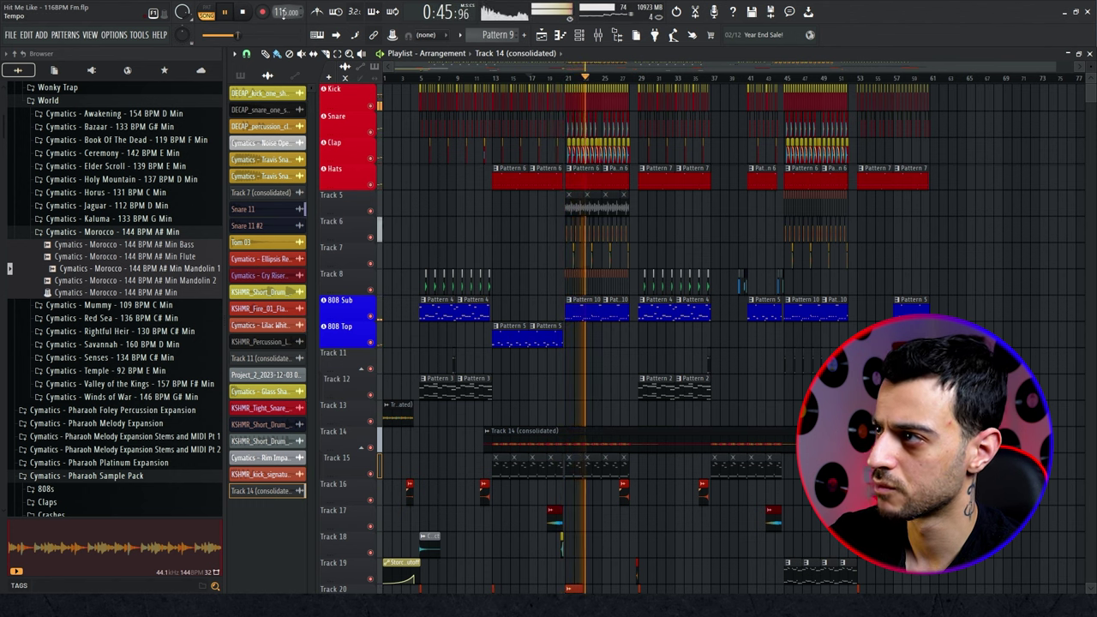
{"action": "scroll", "coordinate": [285, 14], "scroll_direction": "down", "scroll_amount": 10}
{"action": "scroll", "coordinate": [286, 14], "scroll_direction": "down", "scroll_amount": 19}
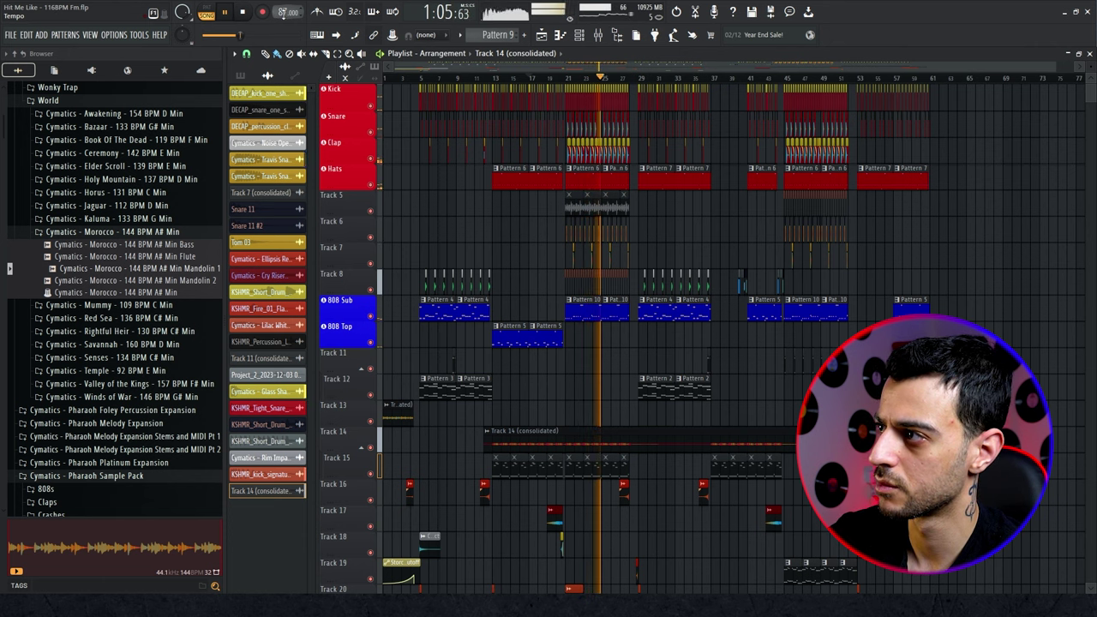
{"action": "key", "text": "space"}
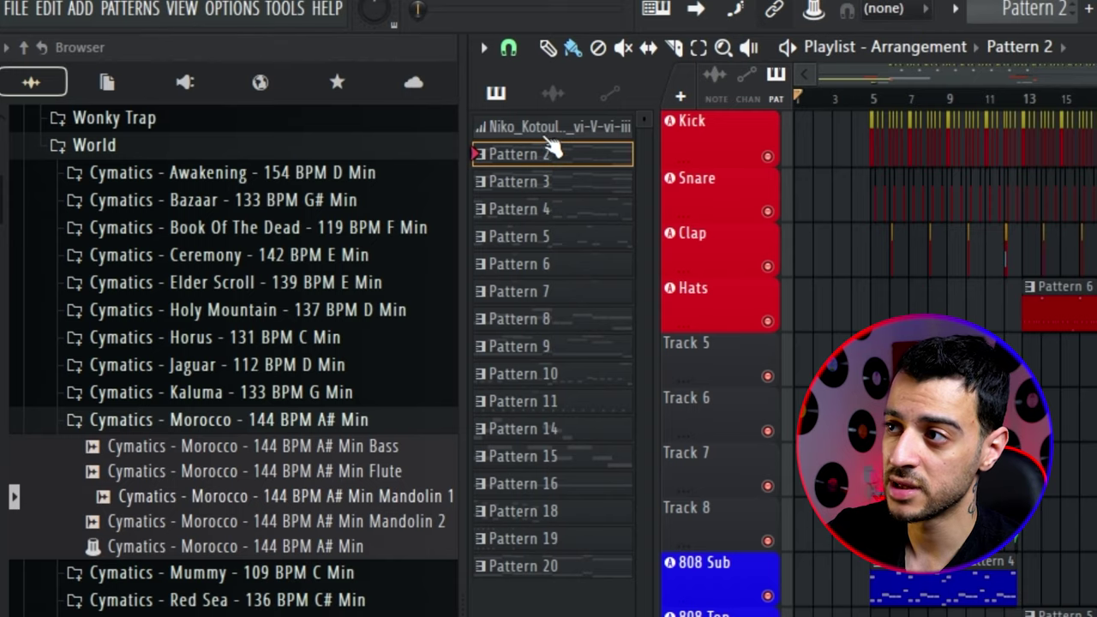
Step: Transpose Patterns 2 through 20 together by -3 semitones
{"action": "left_click", "coordinate": [553, 128]}
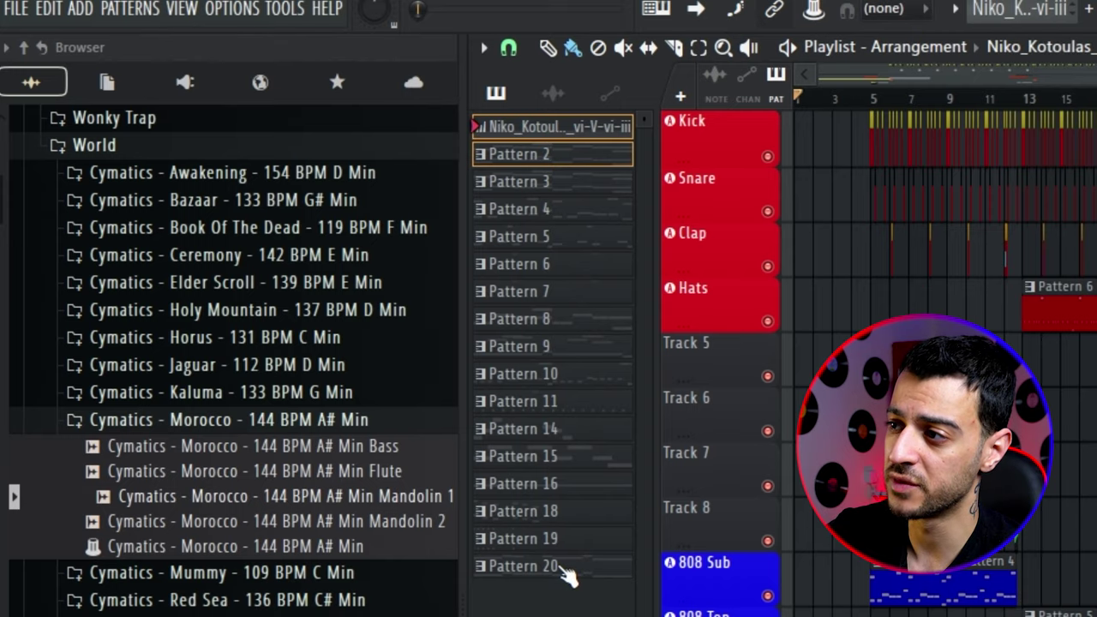
{"action": "left_click", "coordinate": [565, 572]}
{"action": "left_click", "coordinate": [568, 157]}
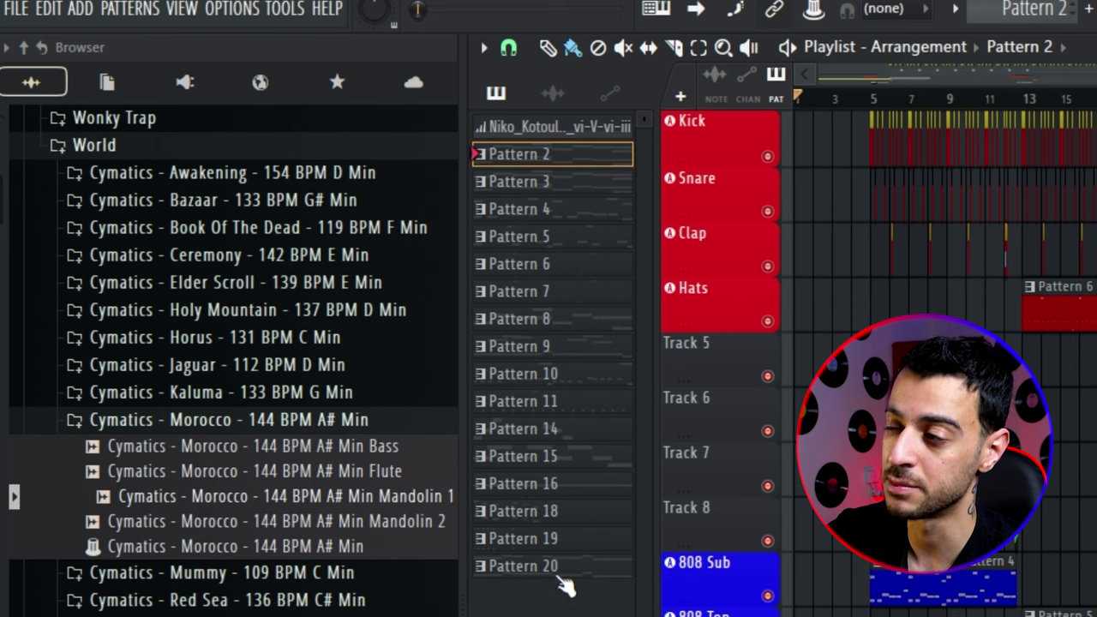
{"action": "left_click", "coordinate": [562, 570], "text": "shift"}
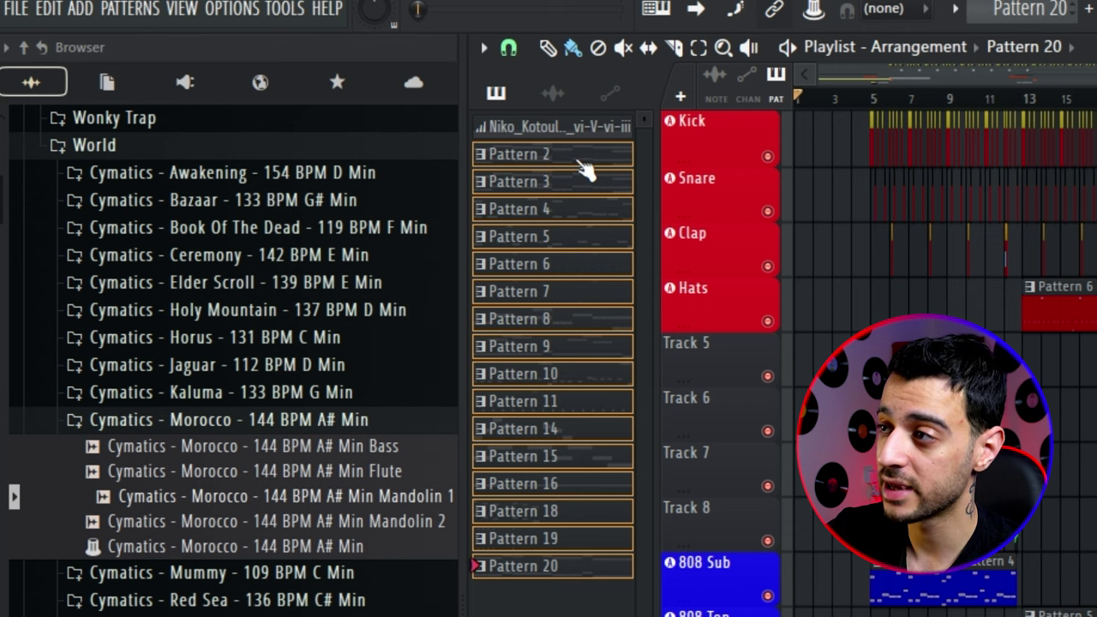
{"action": "right_click", "coordinate": [578, 168]}
{"action": "left_click", "coordinate": [644, 385]}
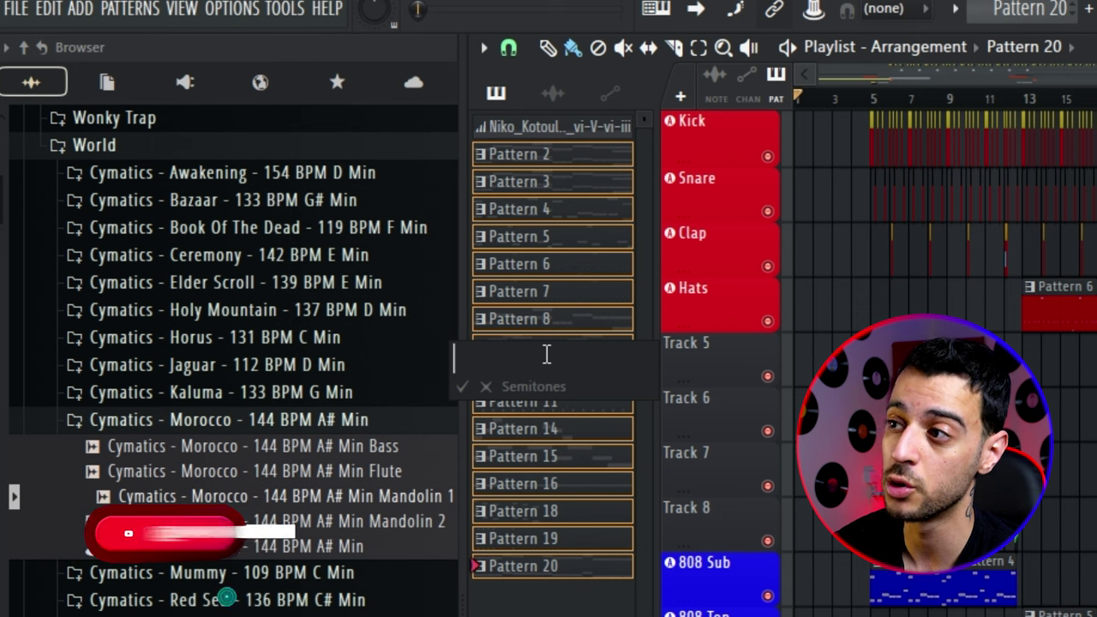
{"action": "type", "text": "-3"}
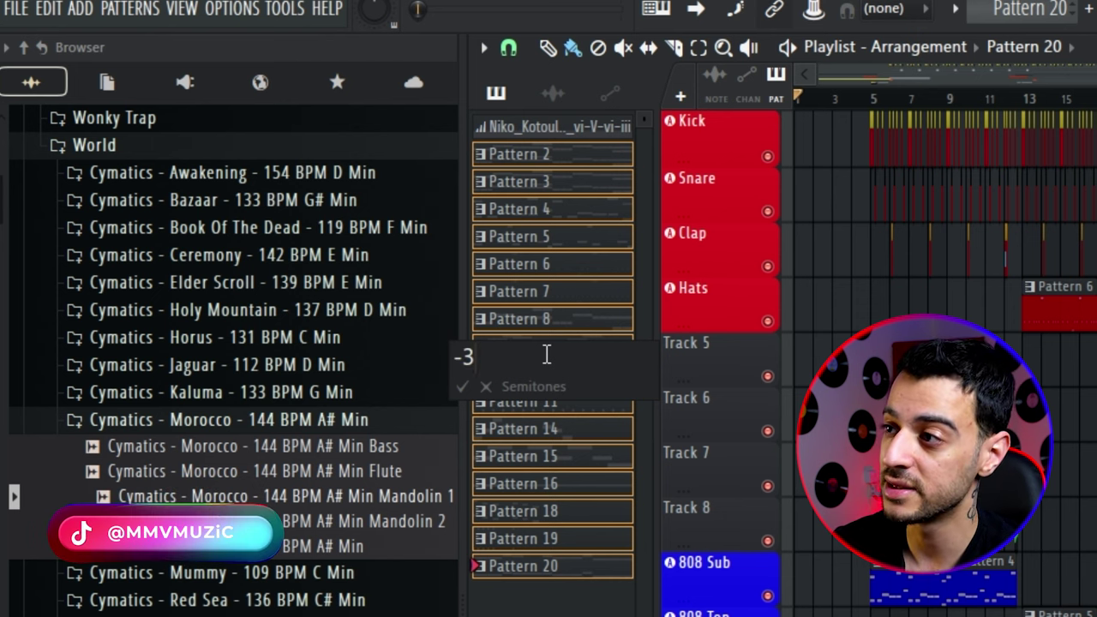
{"action": "key", "text": "Return"}
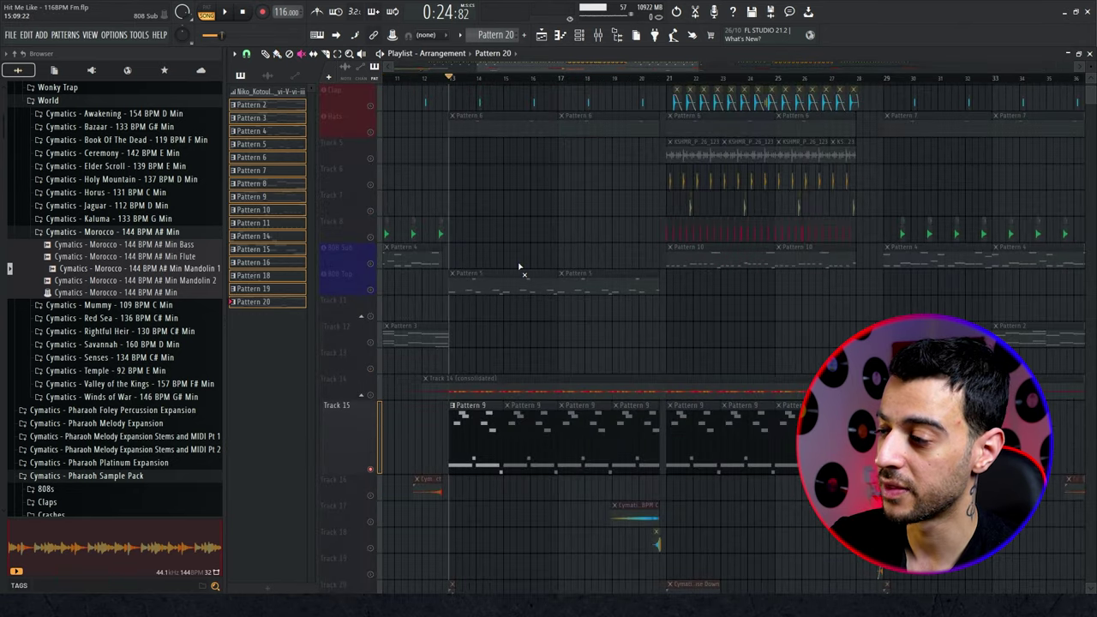
Step: Compare Track 15 and Track 14 by playing each soloed from bar 13, and open the Track 14 (consolidated) clip
{"action": "key", "text": "space"}
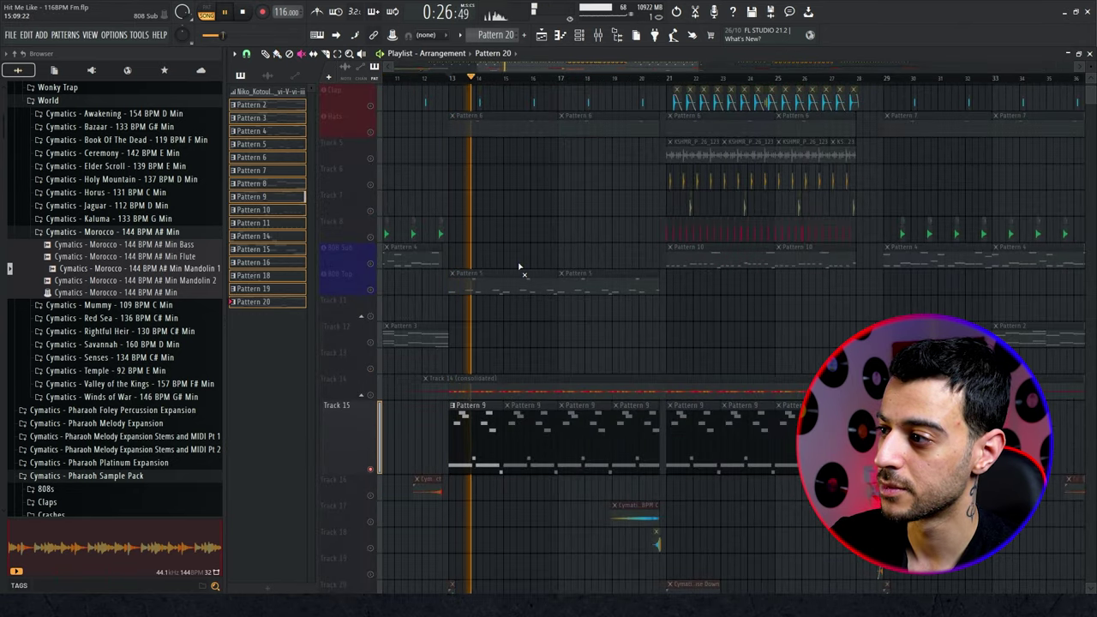
{"action": "key", "text": "space"}
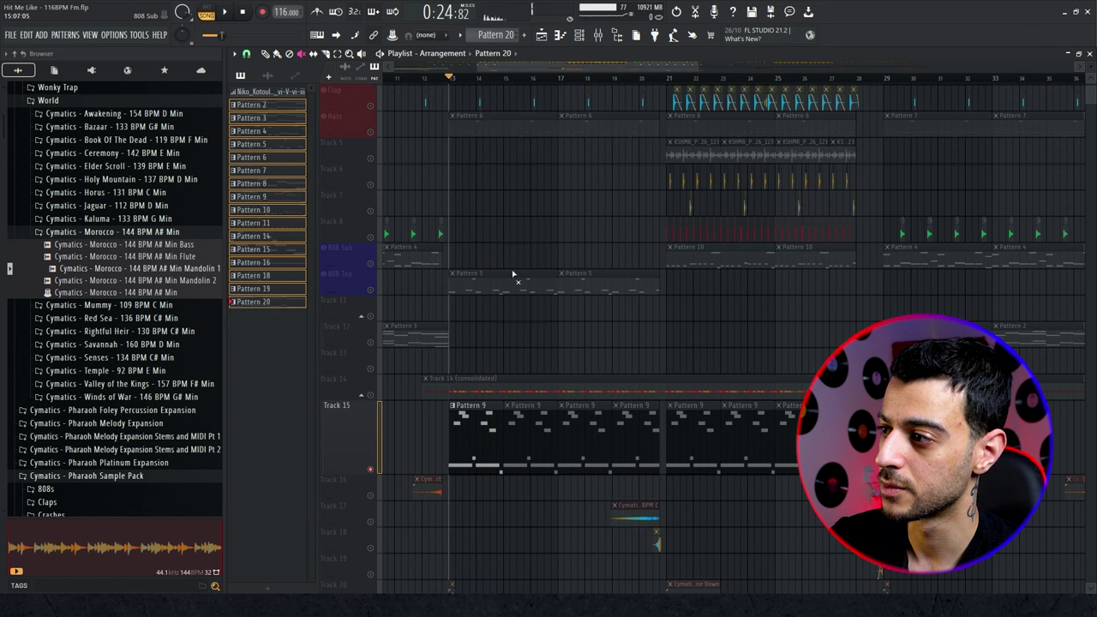
{"action": "left_click", "coordinate": [374, 397], "text": "ctrl"}
{"action": "key", "text": "space"}
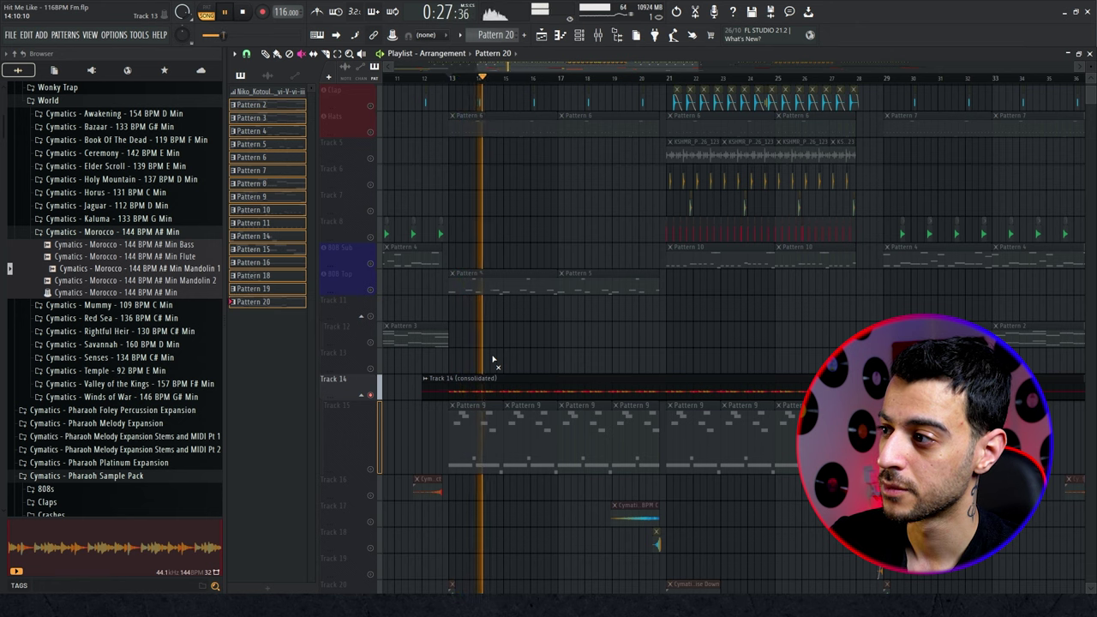
{"action": "key", "text": "space"}
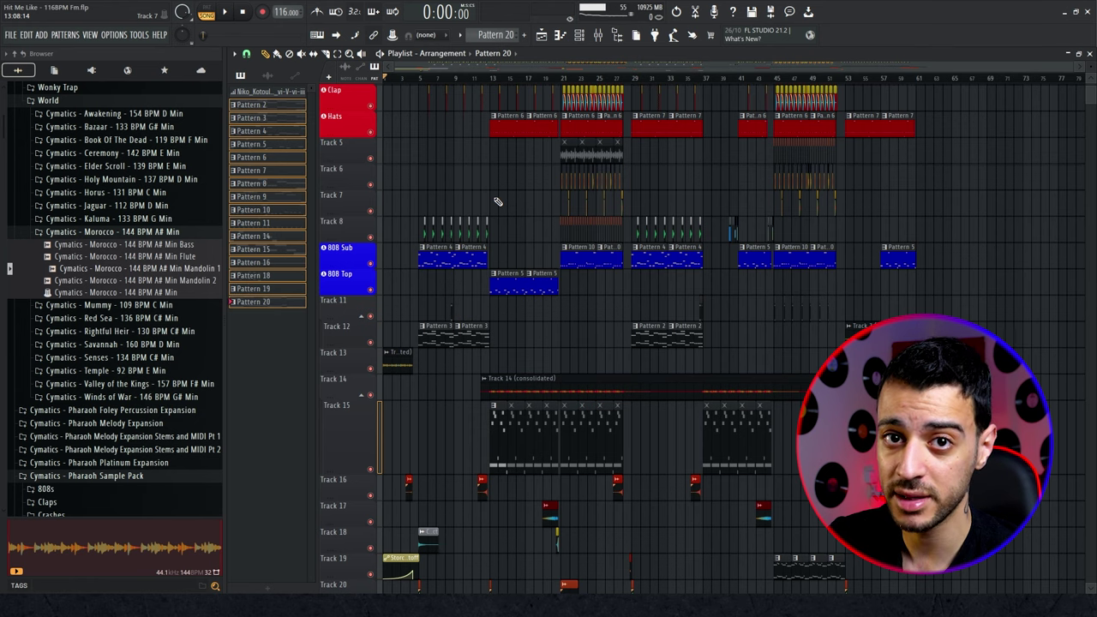
{"action": "double_click", "coordinate": [549, 387]}
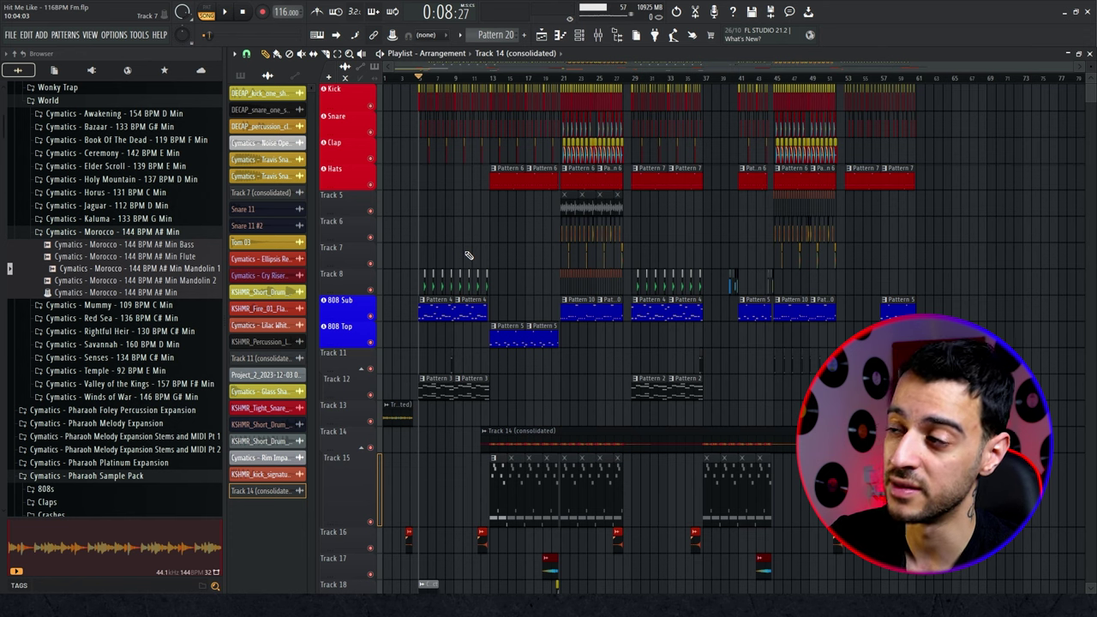
{"action": "key", "text": "space"}
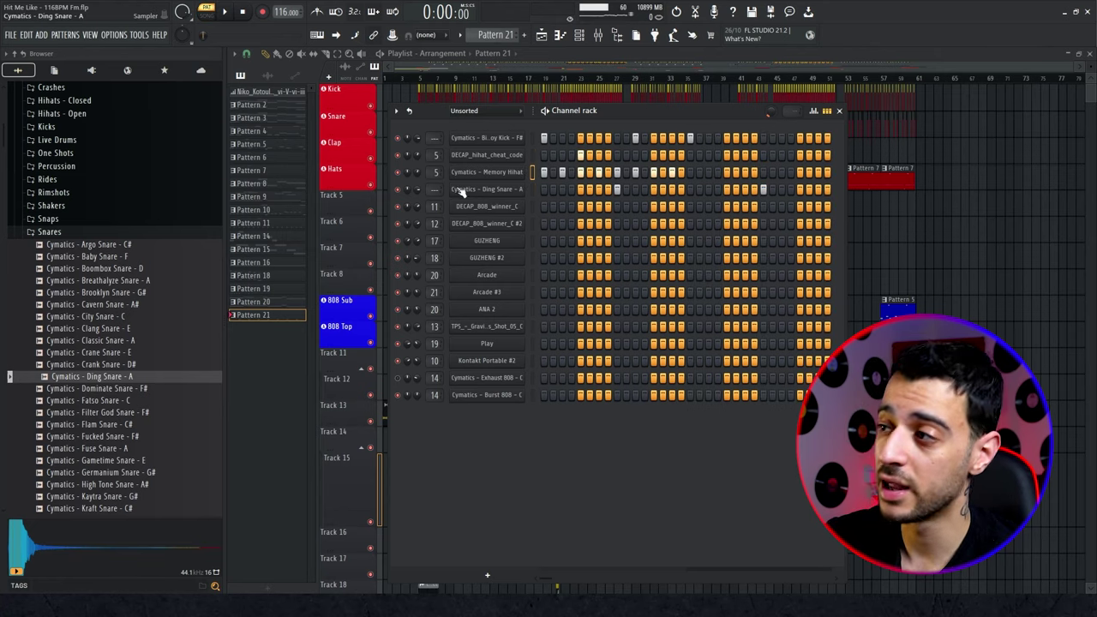
Step: Fill each 2 steps on the Cymatics - Memory Hihat channel and move the kick hit from step 17 to step 23
{"action": "right_click", "coordinate": [500, 175]}
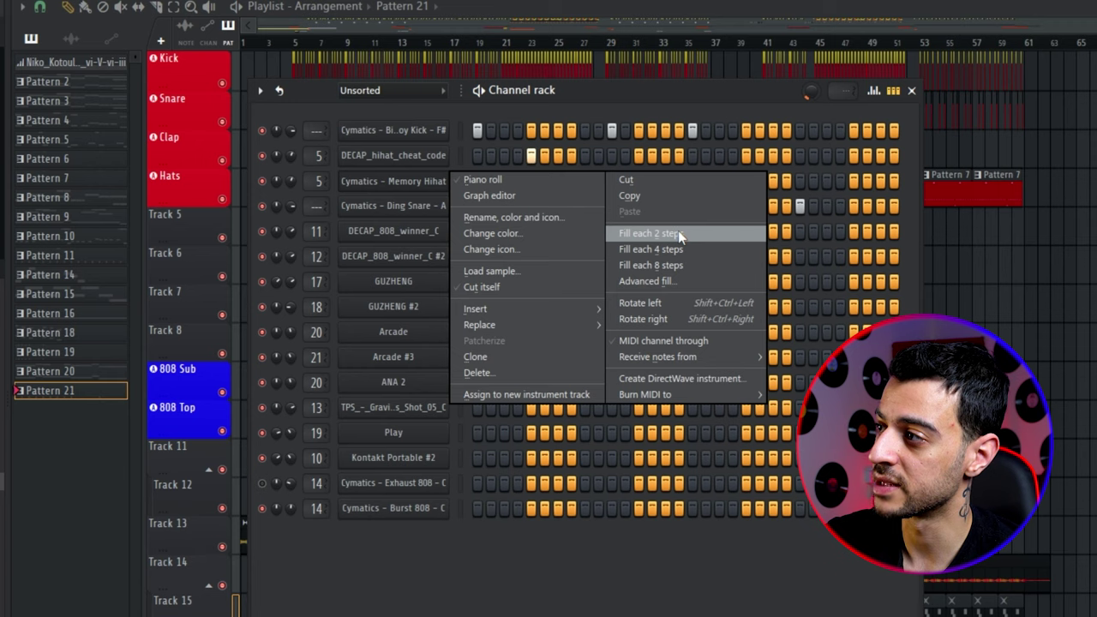
{"action": "left_click", "coordinate": [680, 235]}
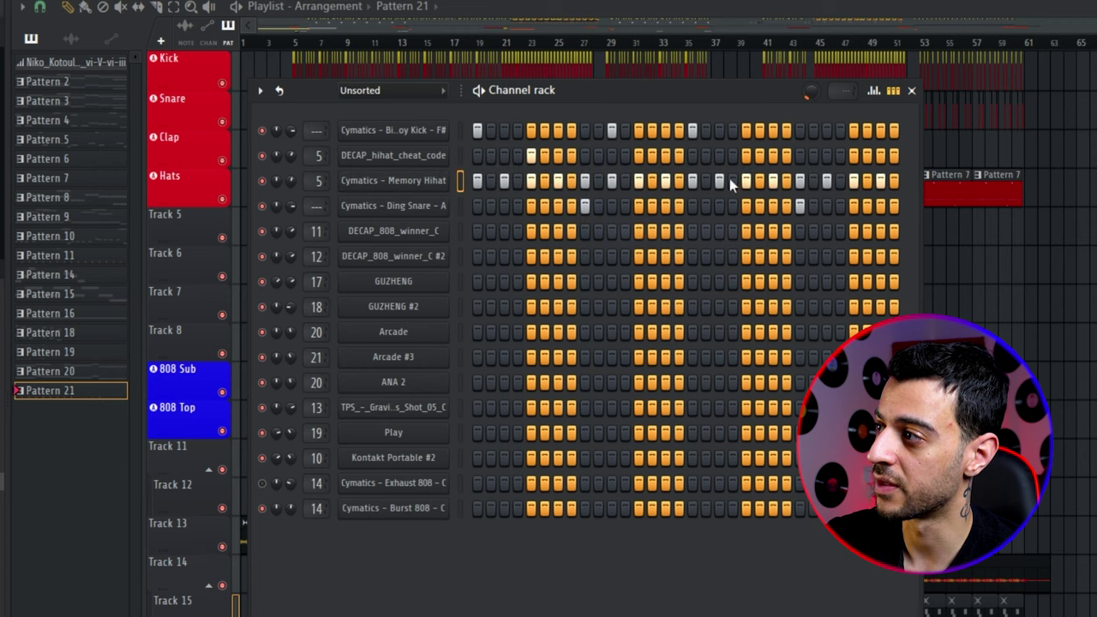
{"action": "left_click", "coordinate": [693, 130]}
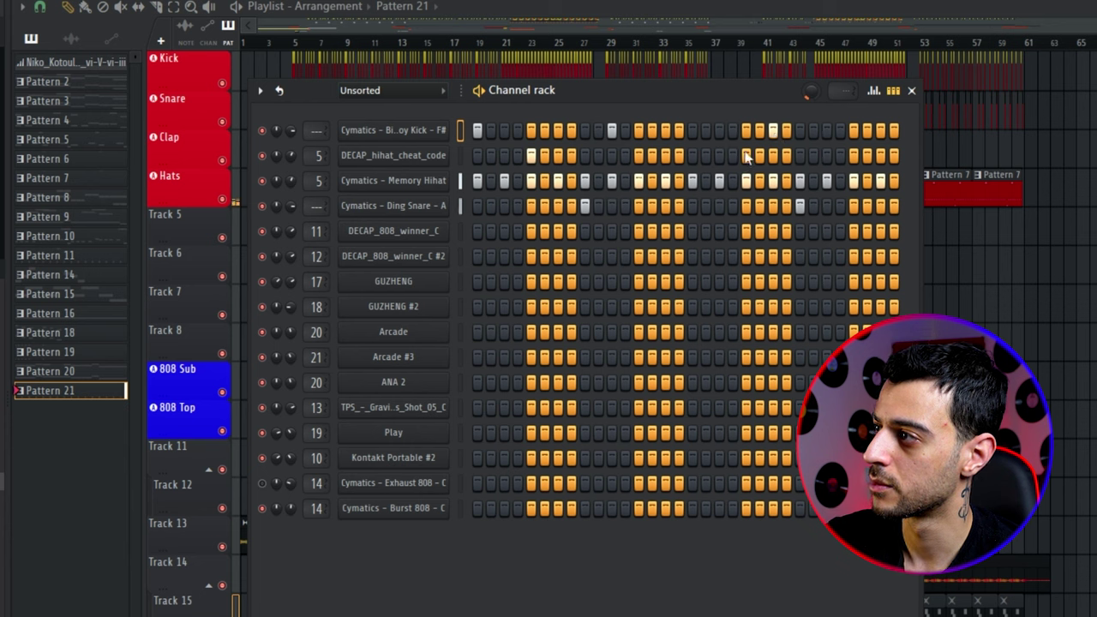
Step: Add sustained chord notes to the GUZHENG channel and a bass line to DECAP_808_winner_C in Pattern 21, and play the pattern
{"action": "left_click", "coordinate": [411, 286]}
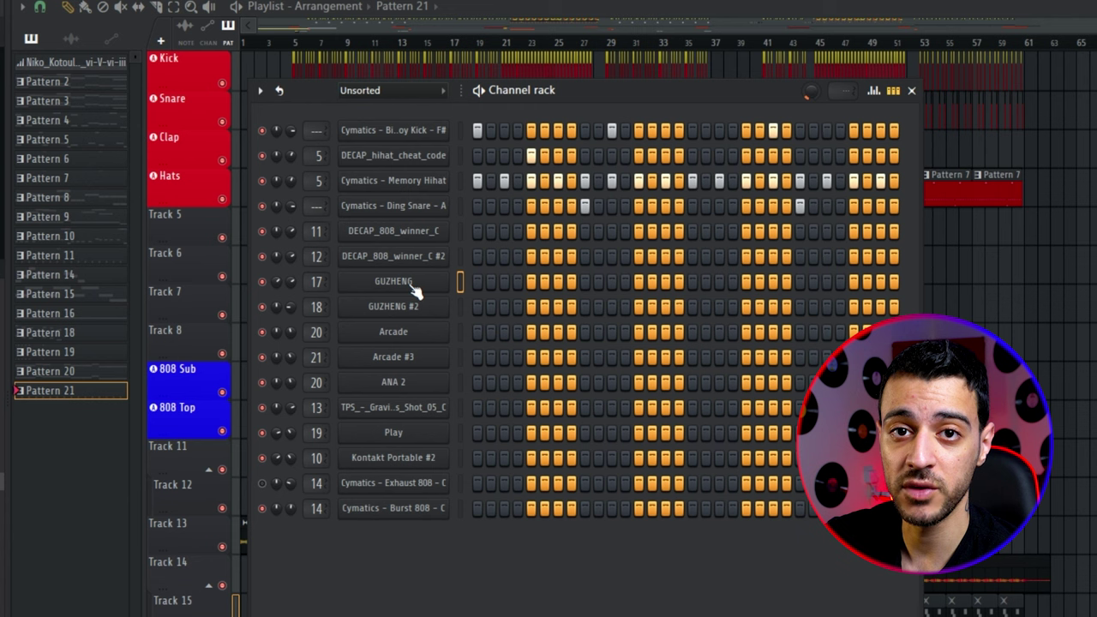
{"action": "right_click", "coordinate": [414, 291]}
{"action": "left_click", "coordinate": [638, 309]}
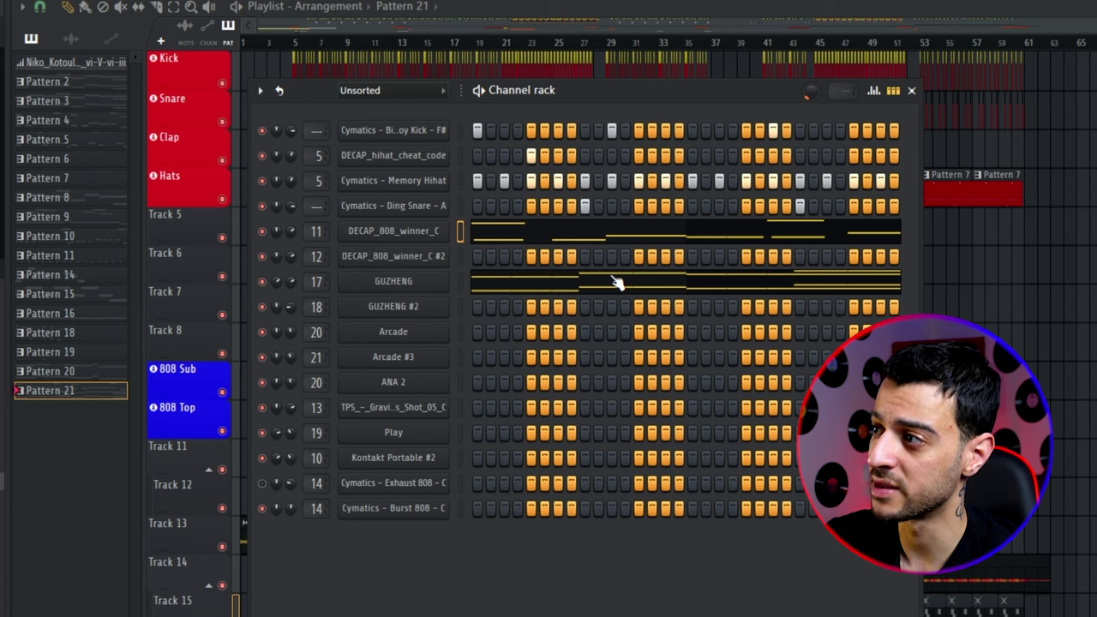
{"action": "key", "text": "space"}
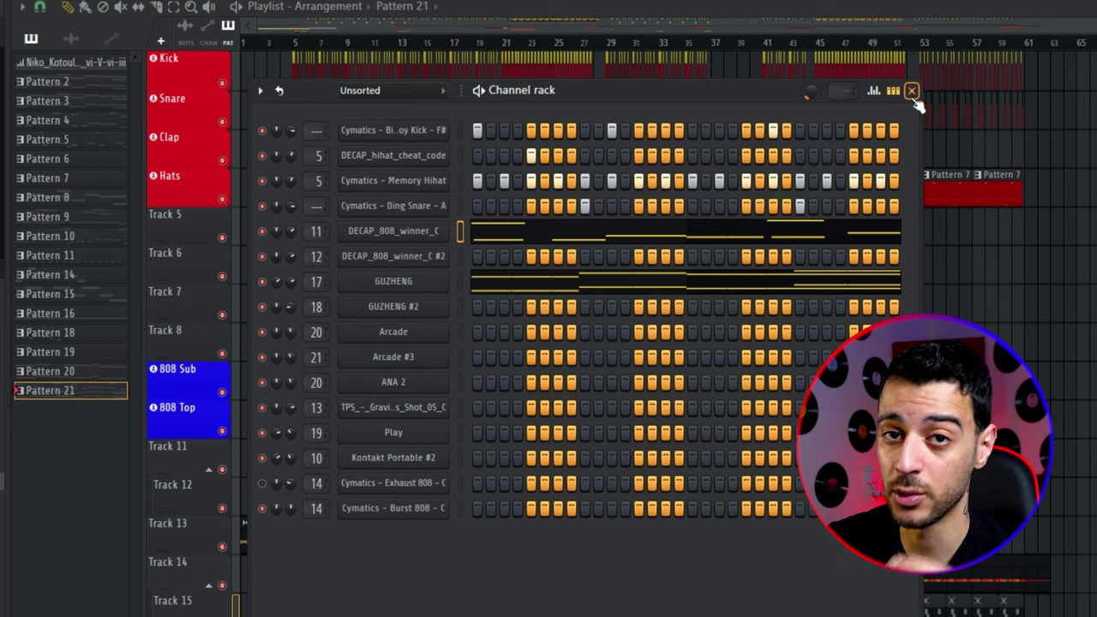
Step: Split Pattern 21 by channel and place the six resulting patterns on Tracks 11 to 16 at bar 73
{"action": "left_click", "coordinate": [430, 137]}
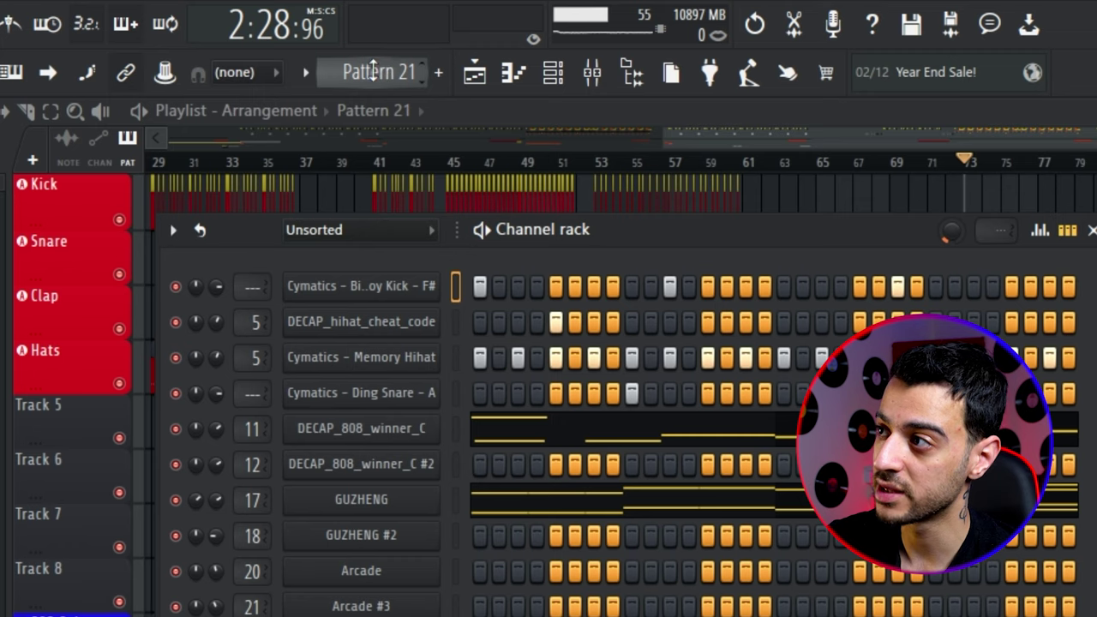
{"action": "left_click", "coordinate": [372, 68]}
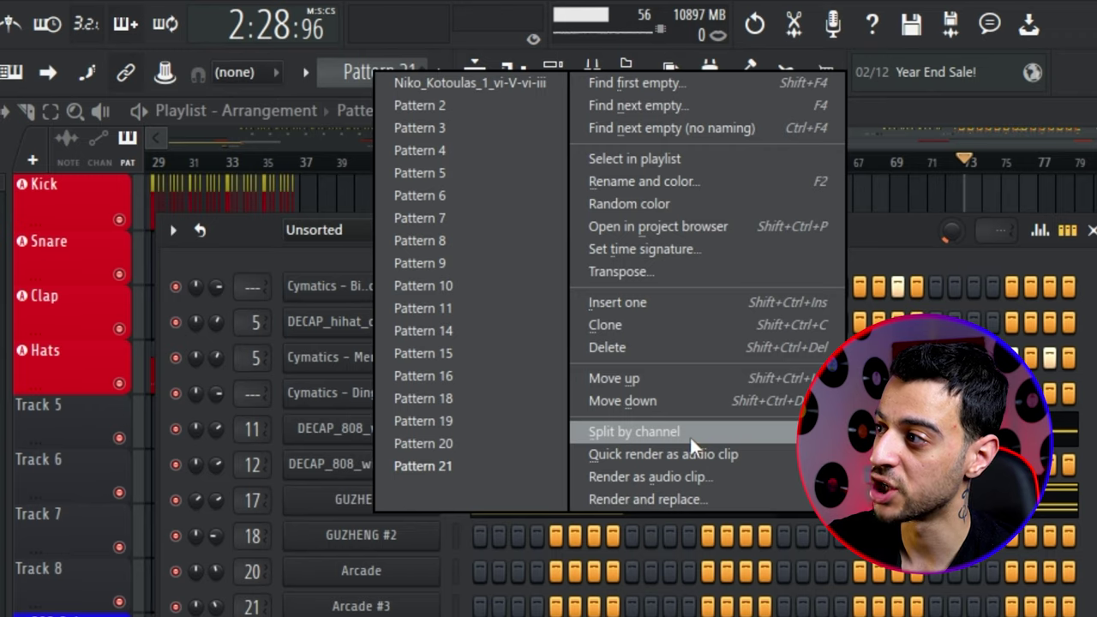
{"action": "left_click", "coordinate": [689, 435]}
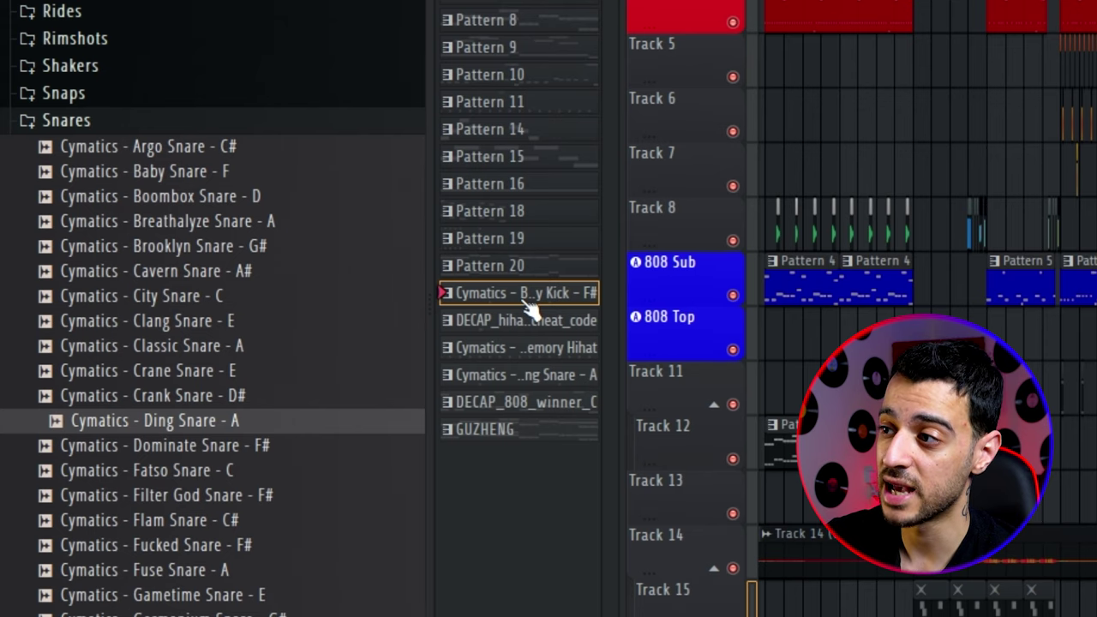
{"action": "left_click", "coordinate": [510, 431], "text": "shift"}
{"action": "left_click_drag", "start_coordinate": [473, 432], "coordinate": [733, 137]}
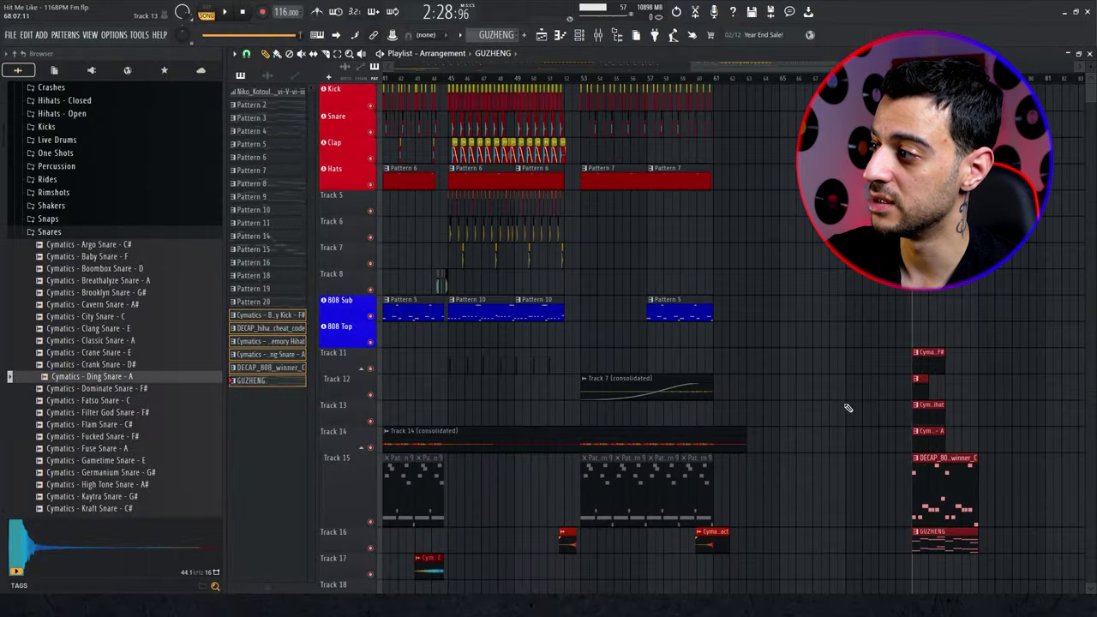
Step: Try swapping the Kick clips' sample for Cymatics - Duvet Kick - E, Blown Kick - F and Cronos Kick - G from the browser
{"action": "scroll", "coordinate": [845, 403], "scroll_direction": "up", "scroll_amount": 5}
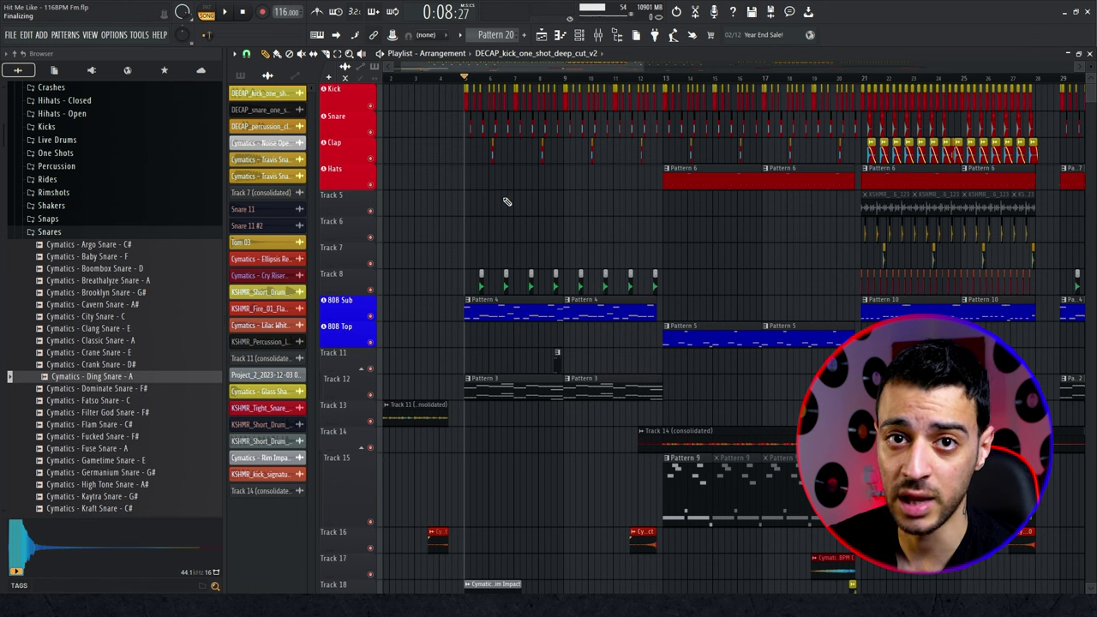
{"action": "scroll", "coordinate": [502, 194], "scroll_direction": "up", "scroll_amount": 2}
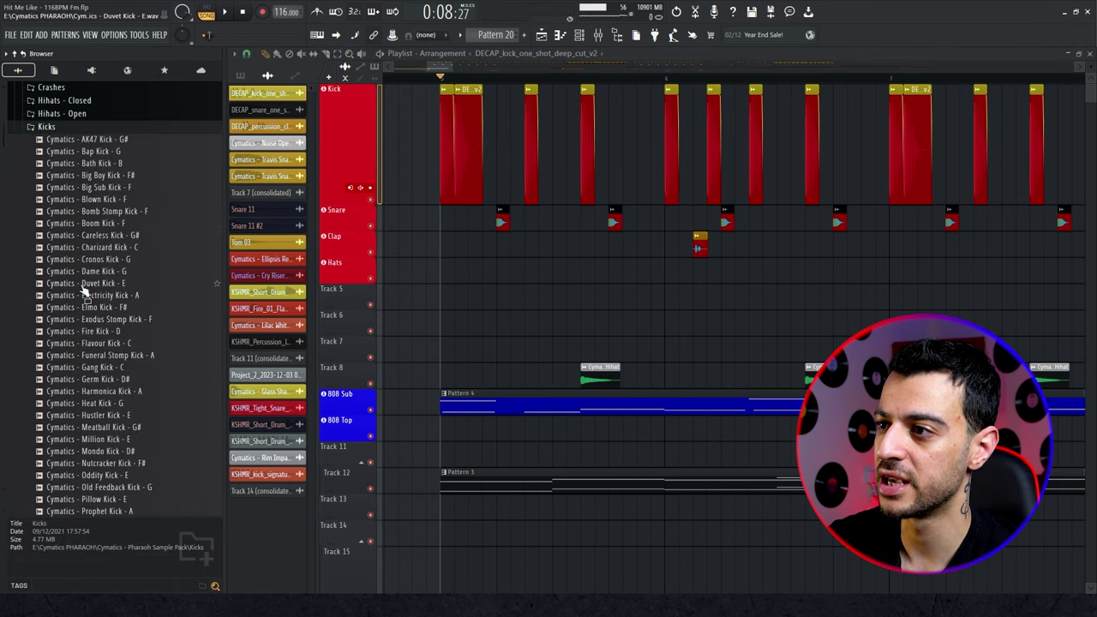
{"action": "left_click_drag", "start_coordinate": [83, 286], "coordinate": [441, 184]}
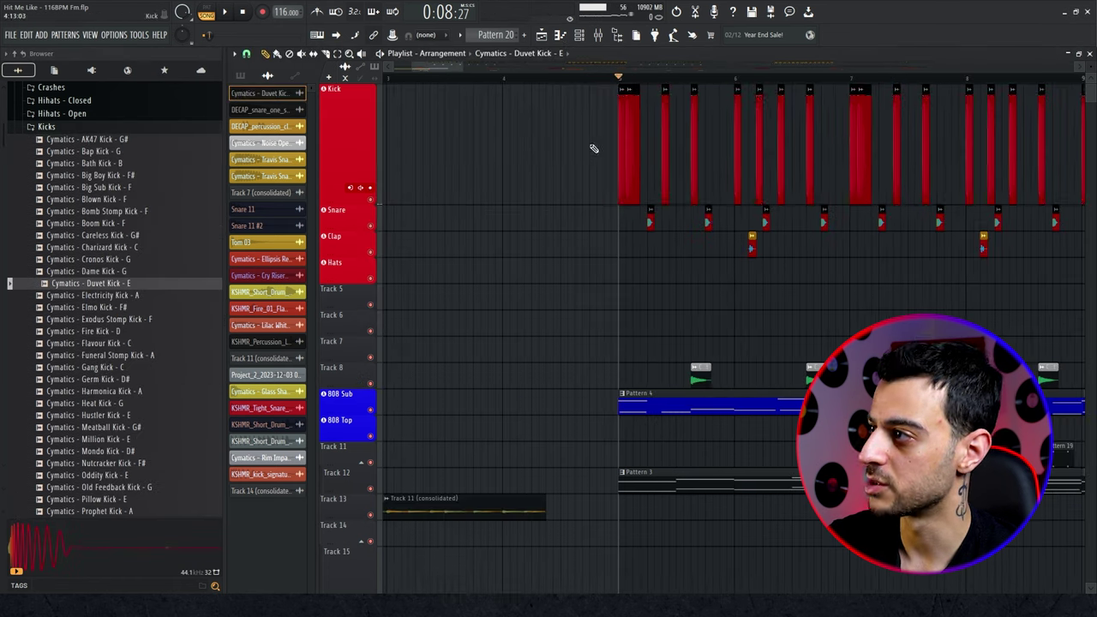
{"action": "left_click_drag", "start_coordinate": [445, 67], "coordinate": [459, 67]}
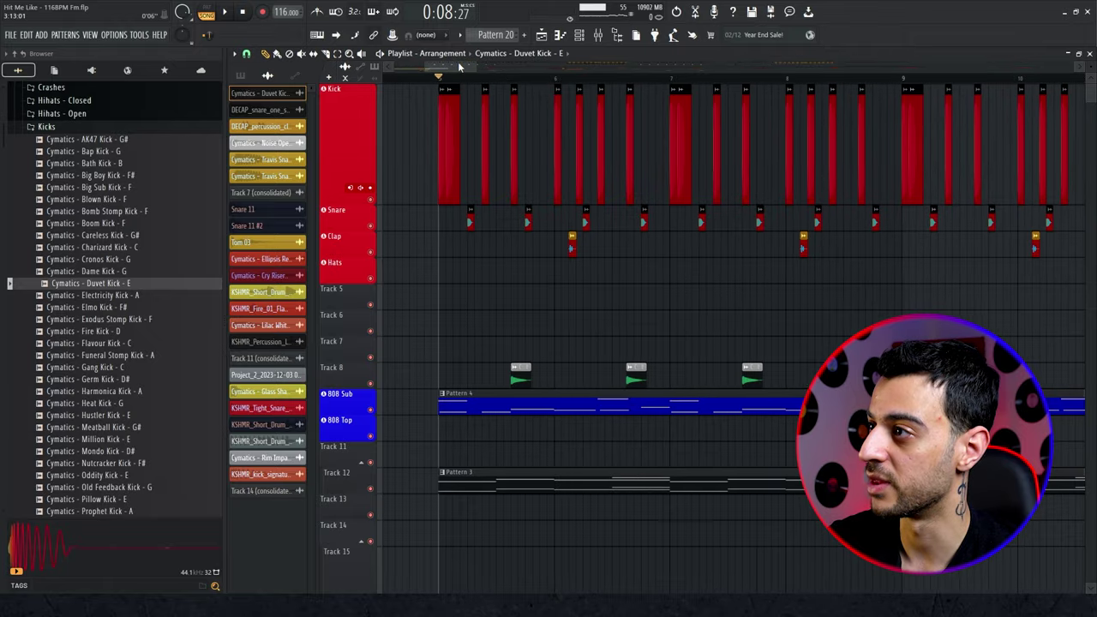
{"action": "left_click_drag", "start_coordinate": [77, 199], "coordinate": [456, 151]}
Step: Restore DECAP_kick_one_shot_deep_cut_v2 as the Kick clips' sample from the sample history and close the clip settings
{"action": "scroll", "coordinate": [442, 158], "scroll_direction": "down", "scroll_amount": 5}
{"action": "double_click", "coordinate": [435, 161]}
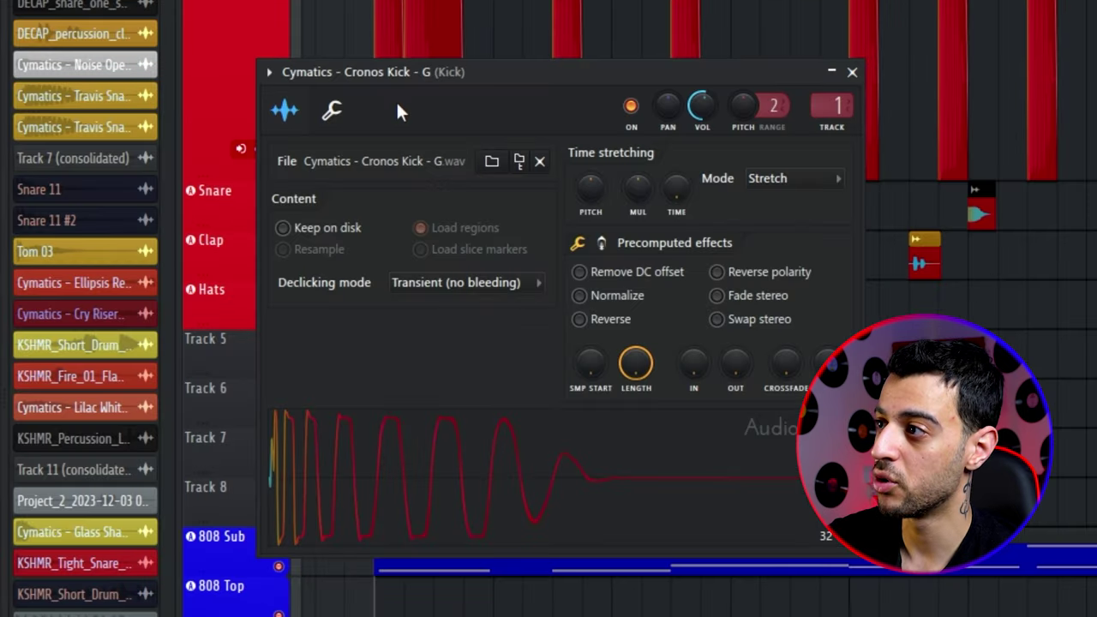
{"action": "left_click", "coordinate": [363, 160]}
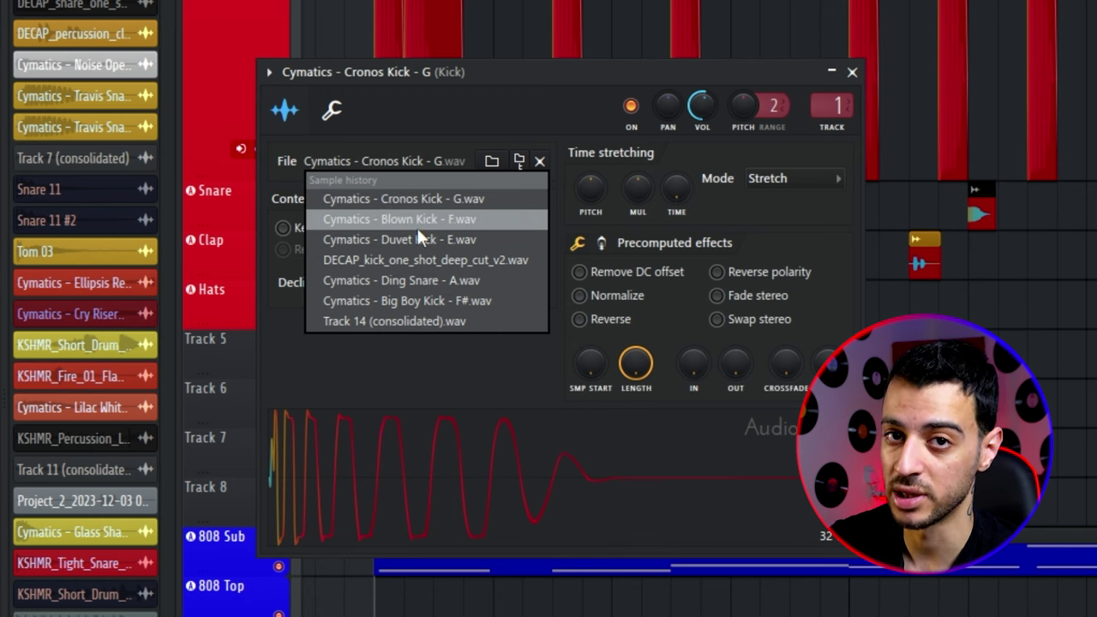
{"action": "left_click", "coordinate": [475, 254]}
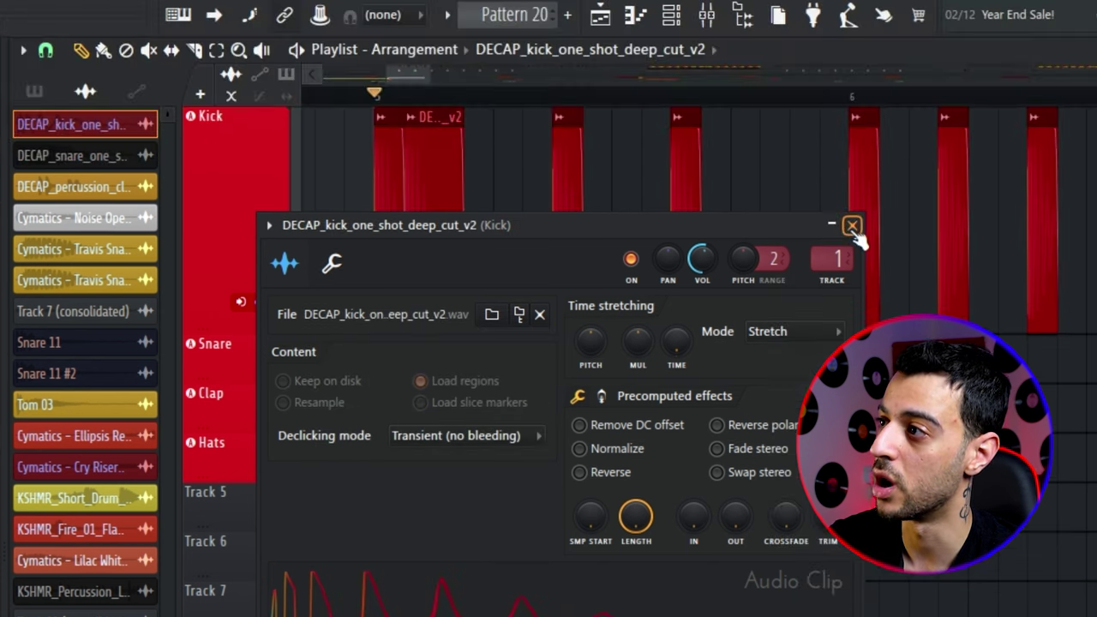
{"action": "left_click", "coordinate": [852, 225]}
Step: Open the Reverse Riser channel's settings and locate its source sample file in the browser
{"action": "scroll", "coordinate": [642, 198], "scroll_direction": "up", "scroll_amount": 2}
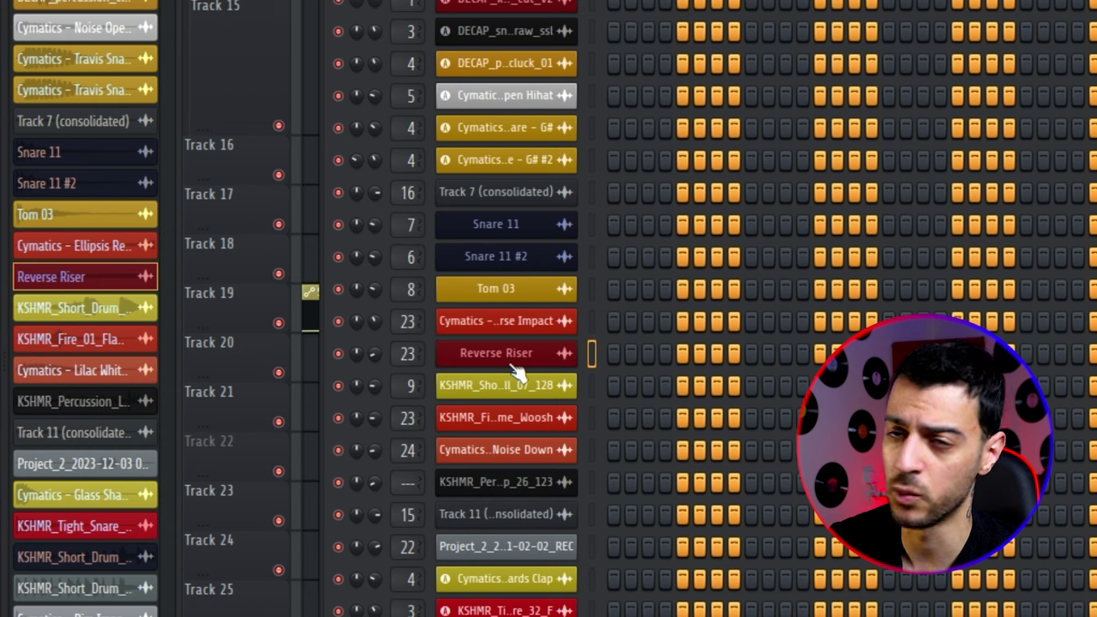
{"action": "left_click", "coordinate": [512, 363]}
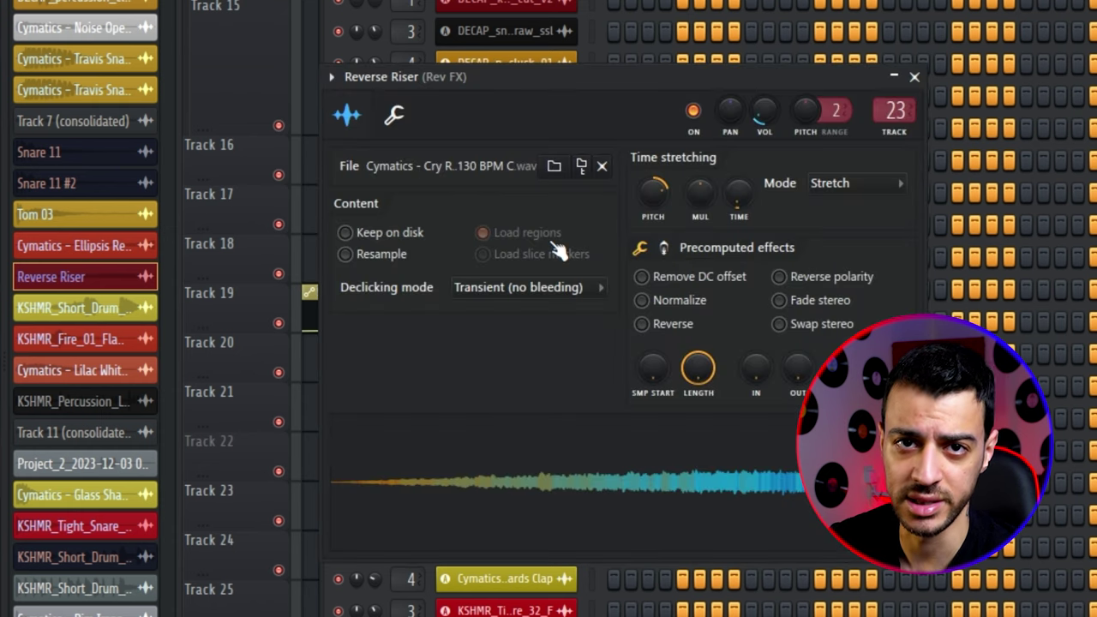
{"action": "left_click", "coordinate": [582, 167]}
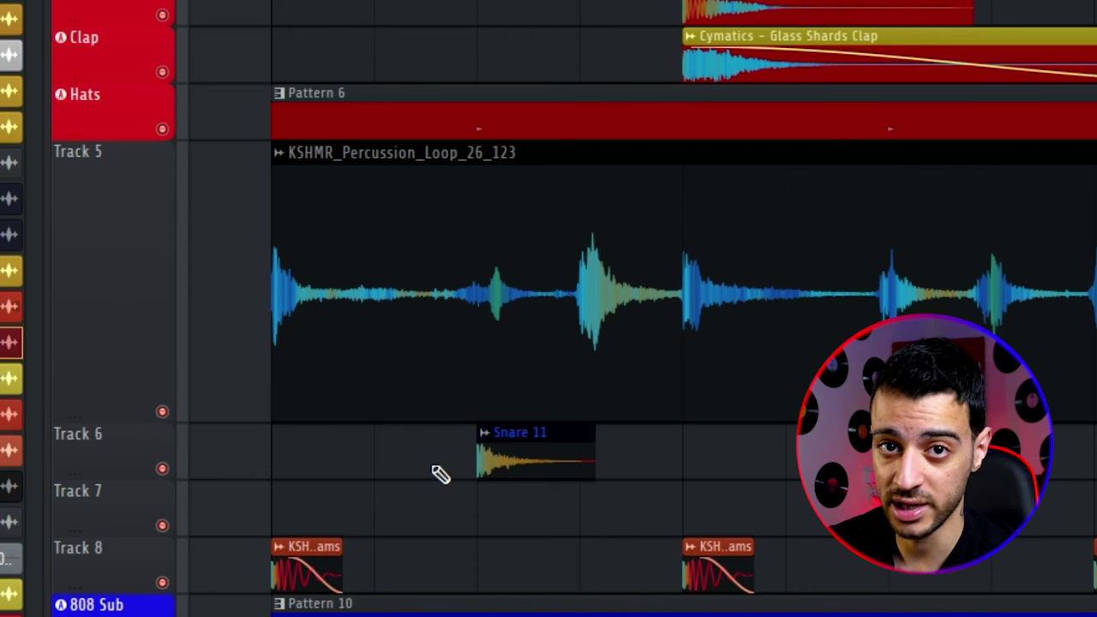
Step: Slice the KSHMR_Percussion_Loop_26_123 clip on Track 5 at its first two grid lines, and try muting the first slice
{"action": "left_click", "coordinate": [372, 328], "text": "shift"}
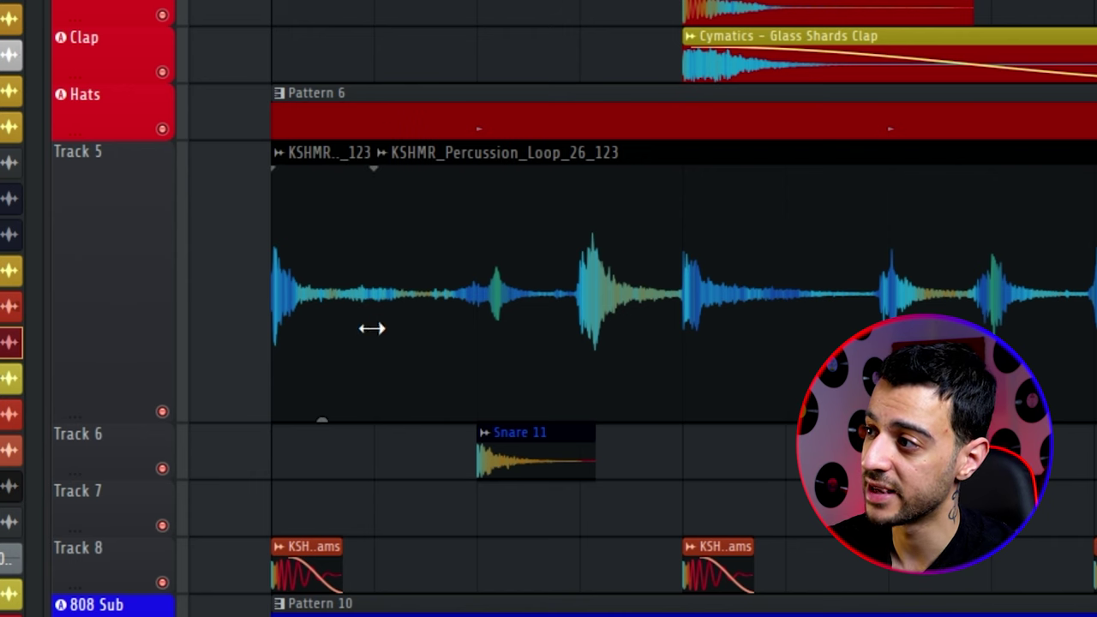
{"action": "left_click", "coordinate": [481, 306], "text": "shift"}
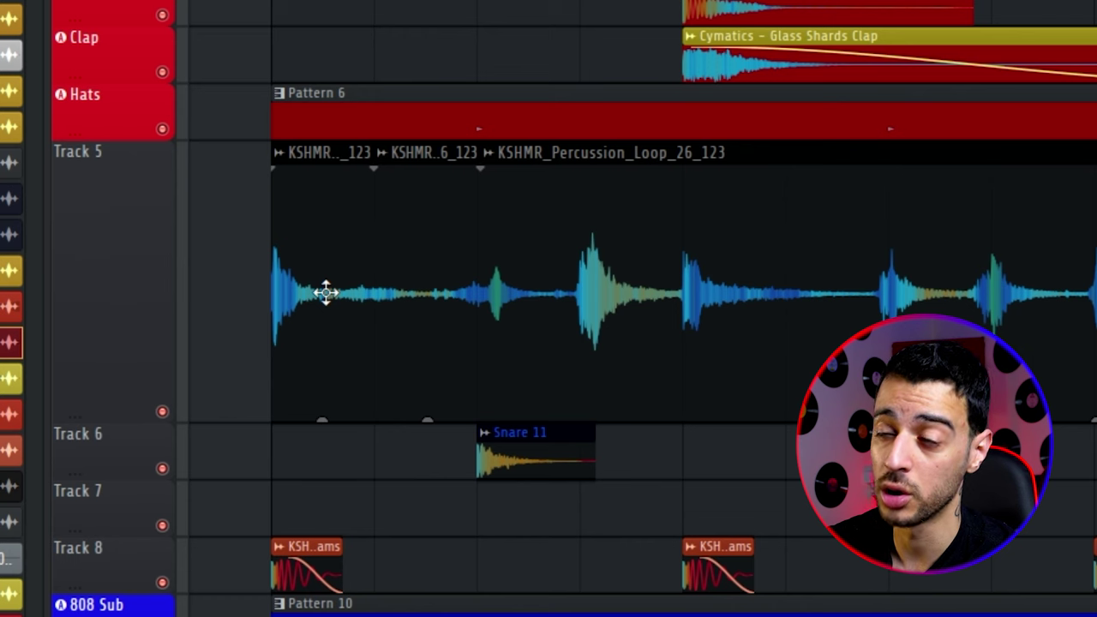
{"action": "left_click", "coordinate": [339, 294]}
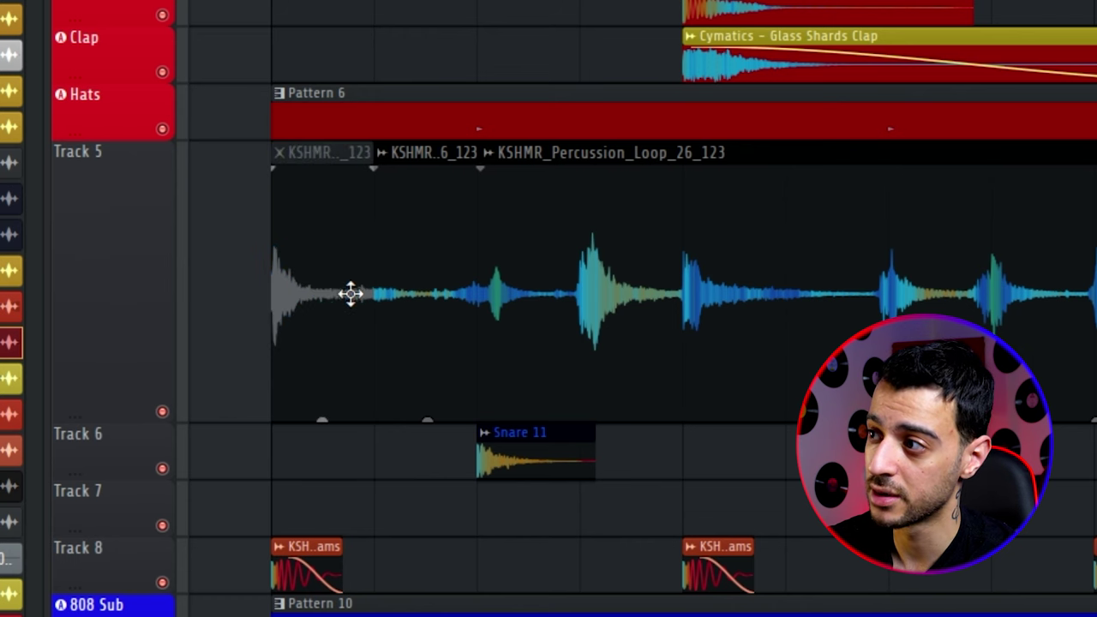
{"action": "key", "text": "ctrl+z"}
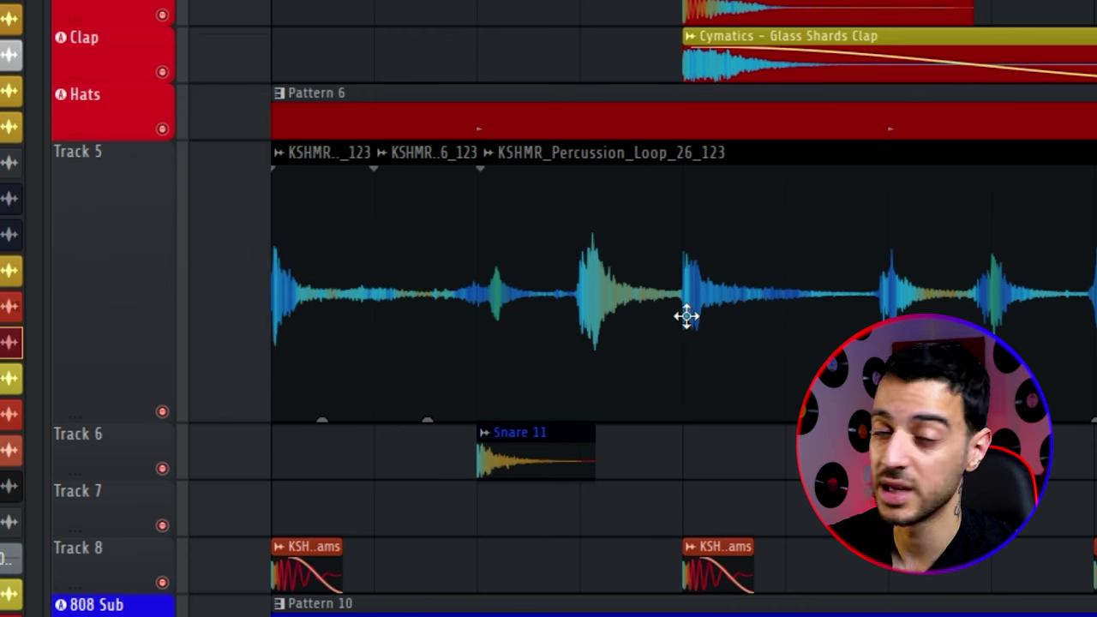
Step: Try two more slices on the Track 5 percussion loop, muting the piece between them, and undo all the cuts
{"action": "left_click", "coordinate": [677, 315], "text": "shift"}
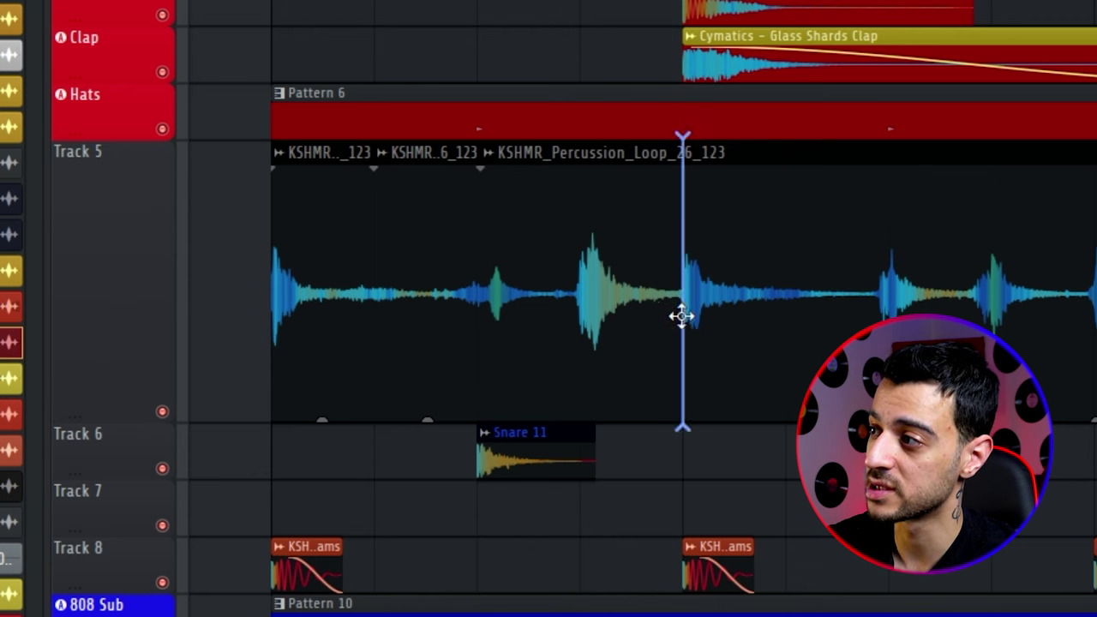
{"action": "left_click", "coordinate": [882, 329], "text": "shift"}
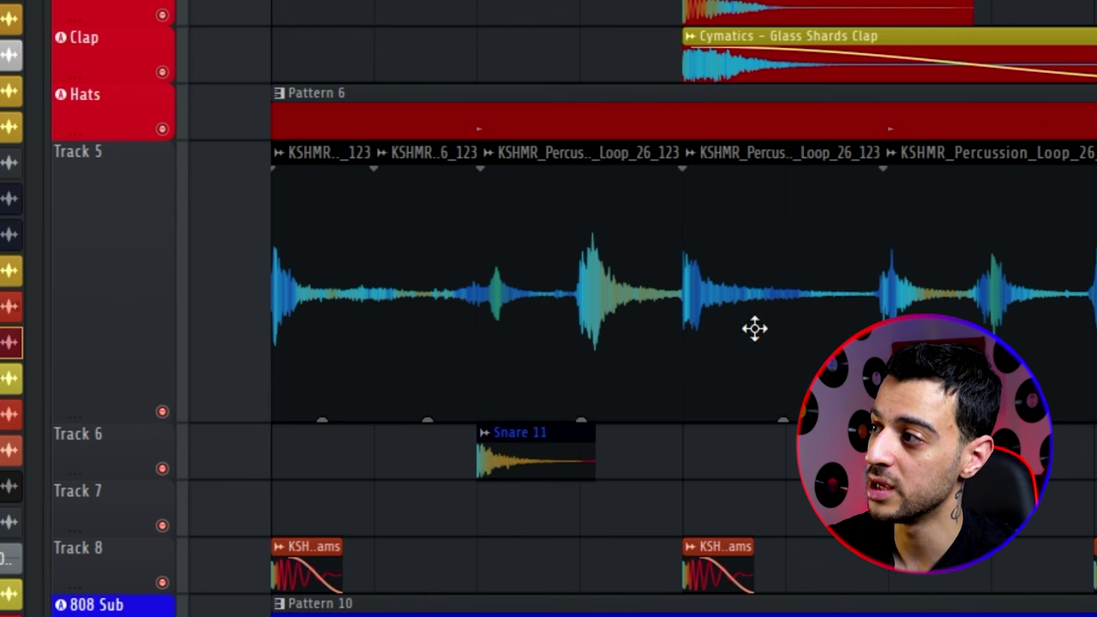
{"action": "left_click", "coordinate": [753, 329]}
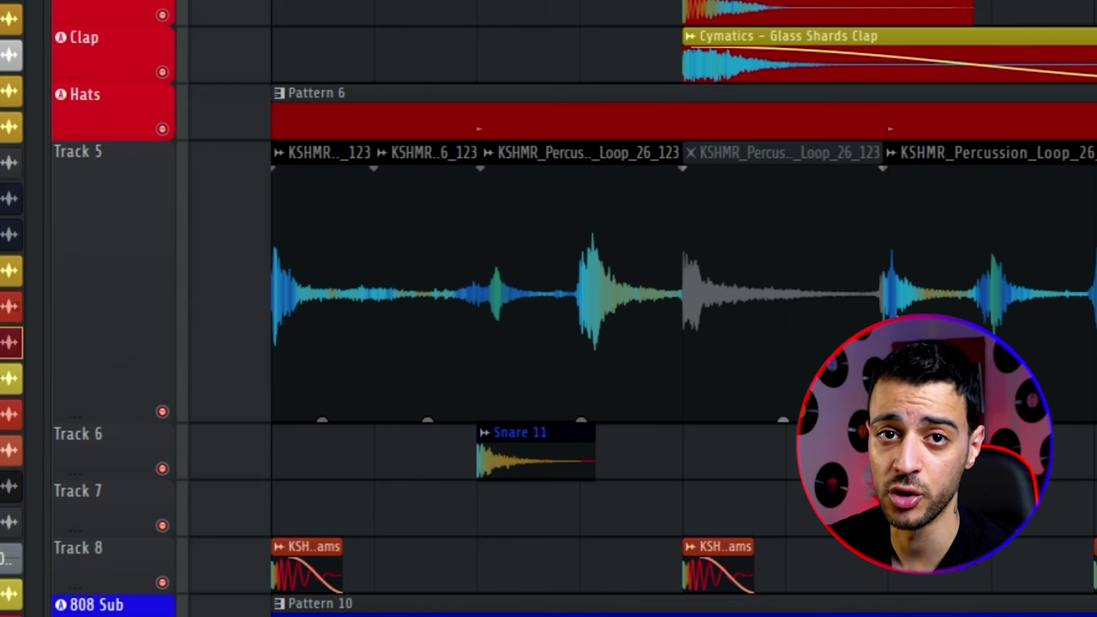
{"action": "key", "text": "ctrl+z"}
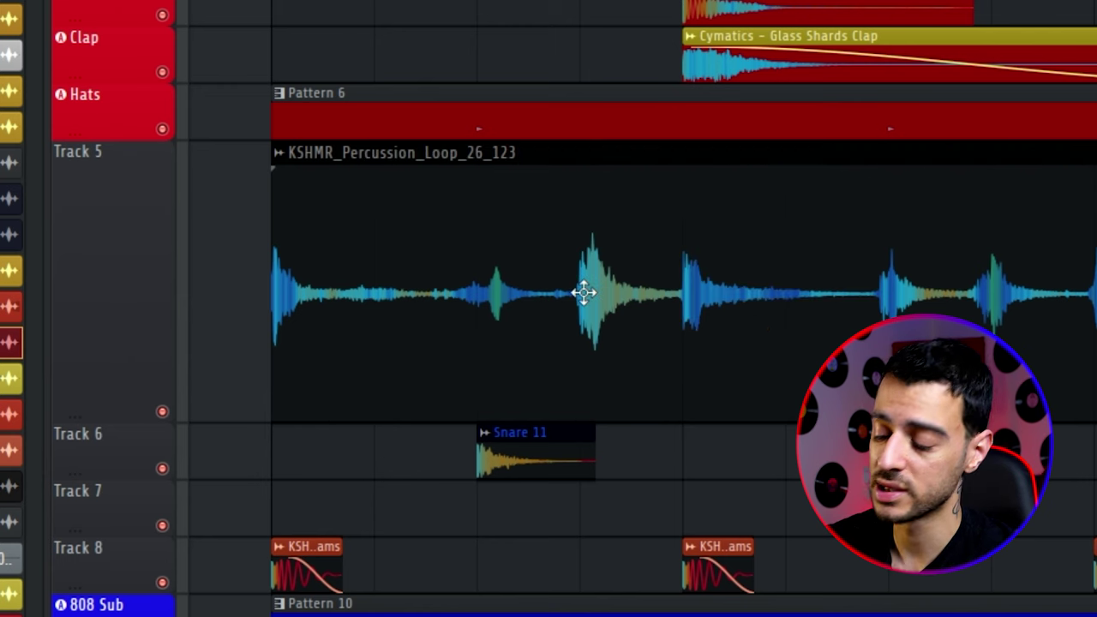
Step: Slice the Track 5 percussion loop near its first two grid lines and mute the piece between the cuts
{"action": "left_click", "coordinate": [378, 288], "text": "shift"}
{"action": "left_click", "coordinate": [480, 288], "text": "shift"}
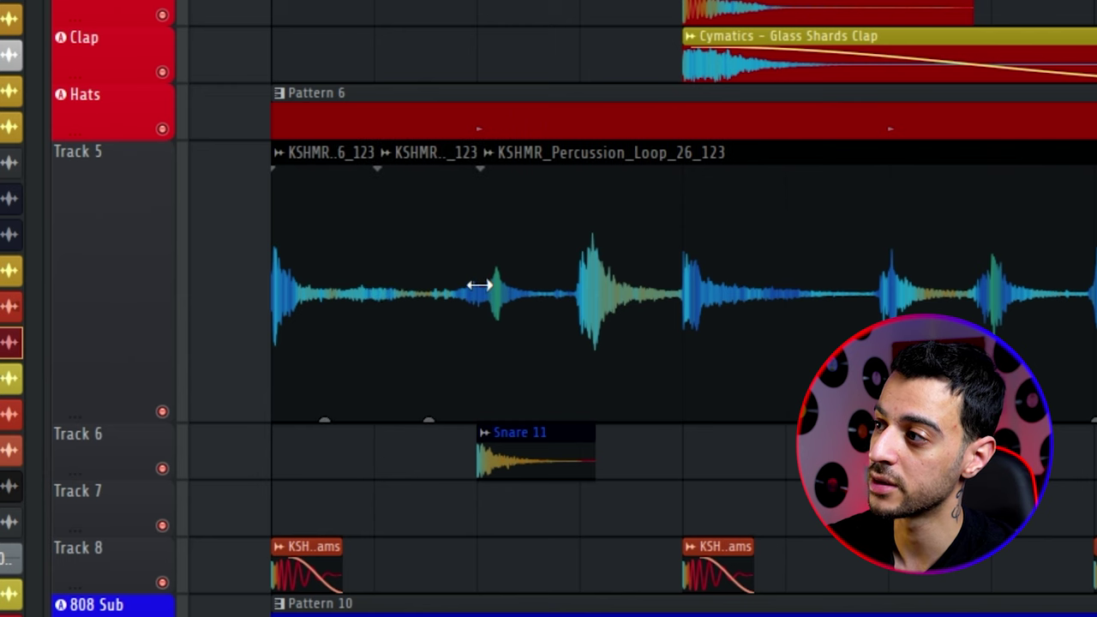
{"action": "left_click", "coordinate": [426, 288]}
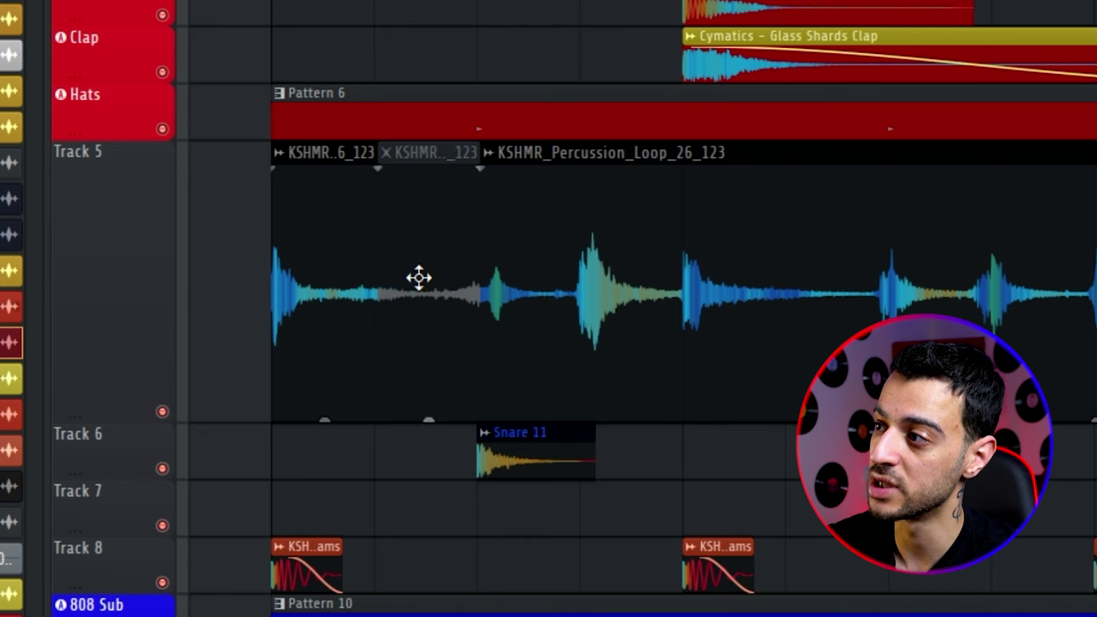
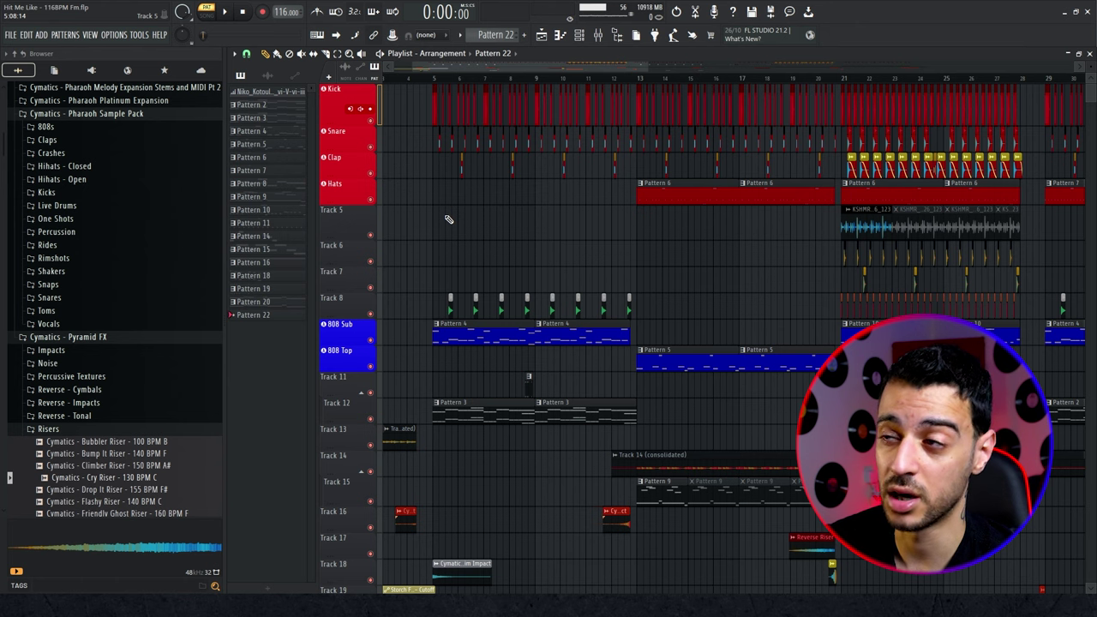
Step: Turn the empty Track 27 into an instrument track loaded with FLEX
{"action": "scroll", "coordinate": [352, 427], "scroll_direction": "down", "scroll_amount": 5}
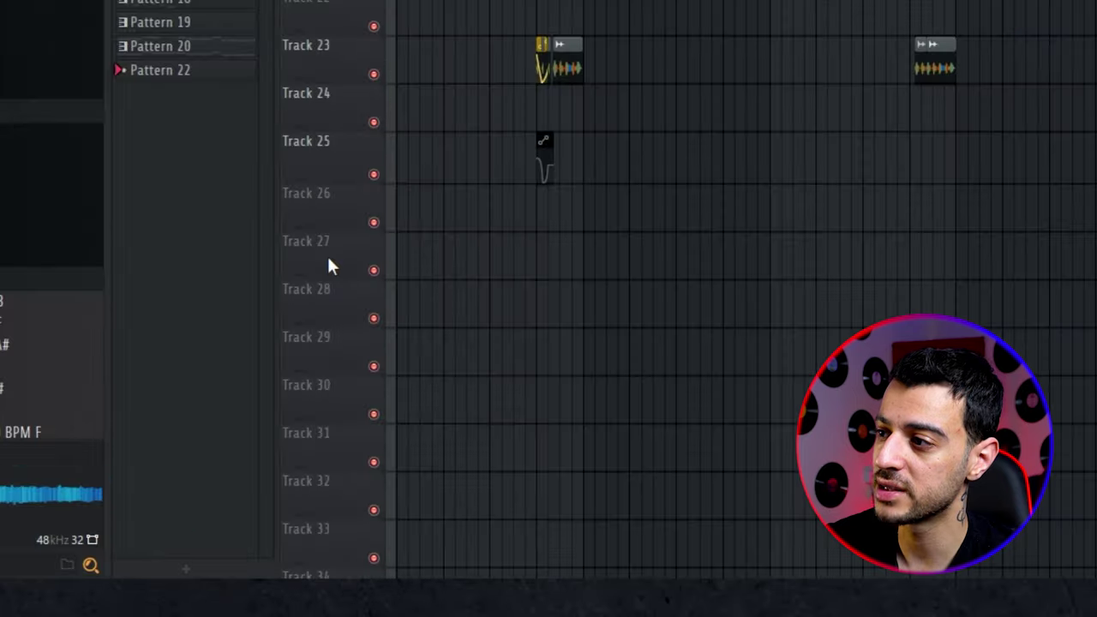
{"action": "right_click", "coordinate": [329, 267]}
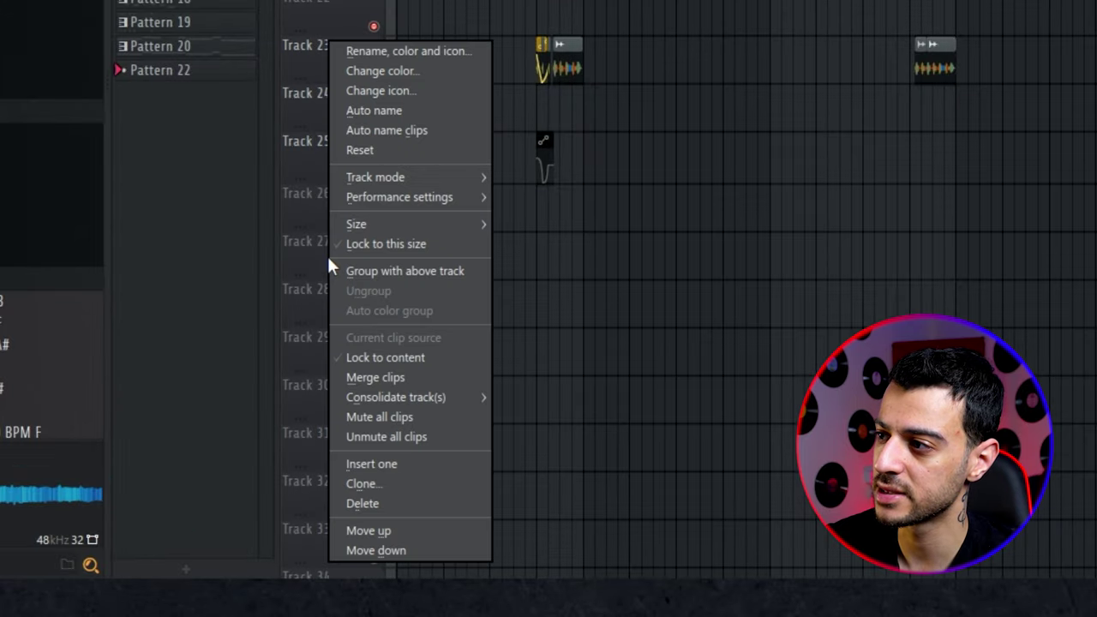
{"action": "mouse_move", "coordinate": [433, 178]}
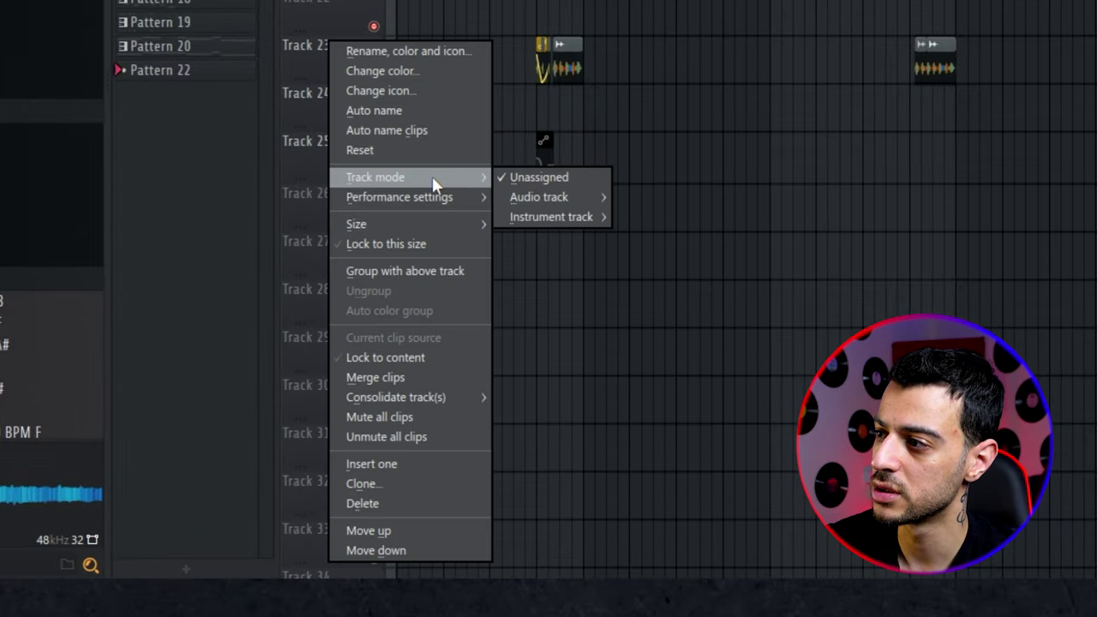
{"action": "mouse_move", "coordinate": [562, 192]}
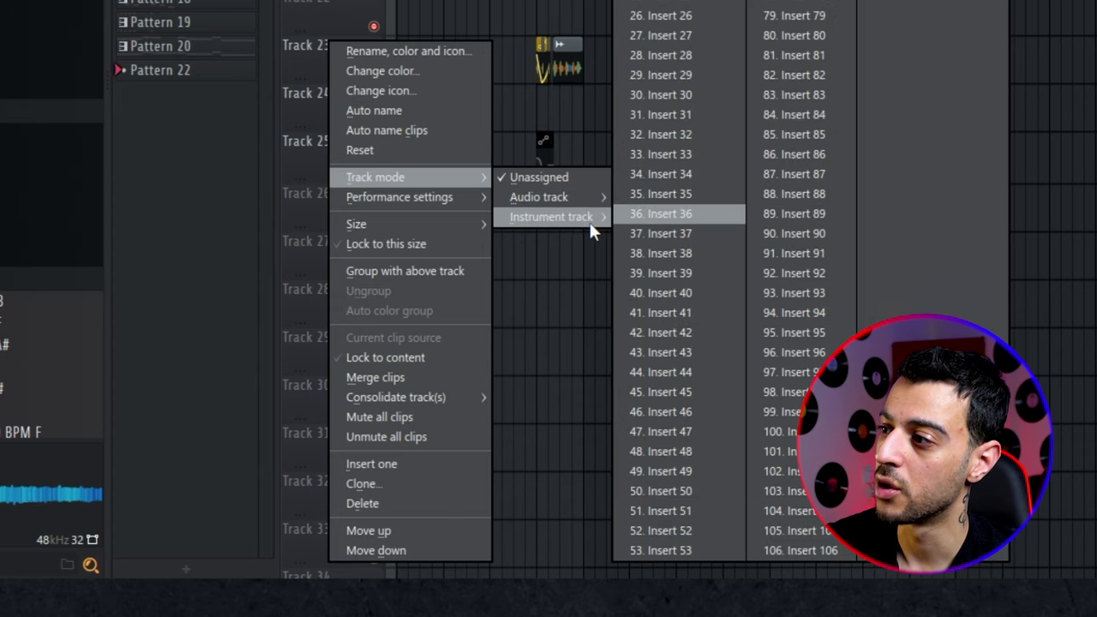
{"action": "mouse_move", "coordinate": [590, 222]}
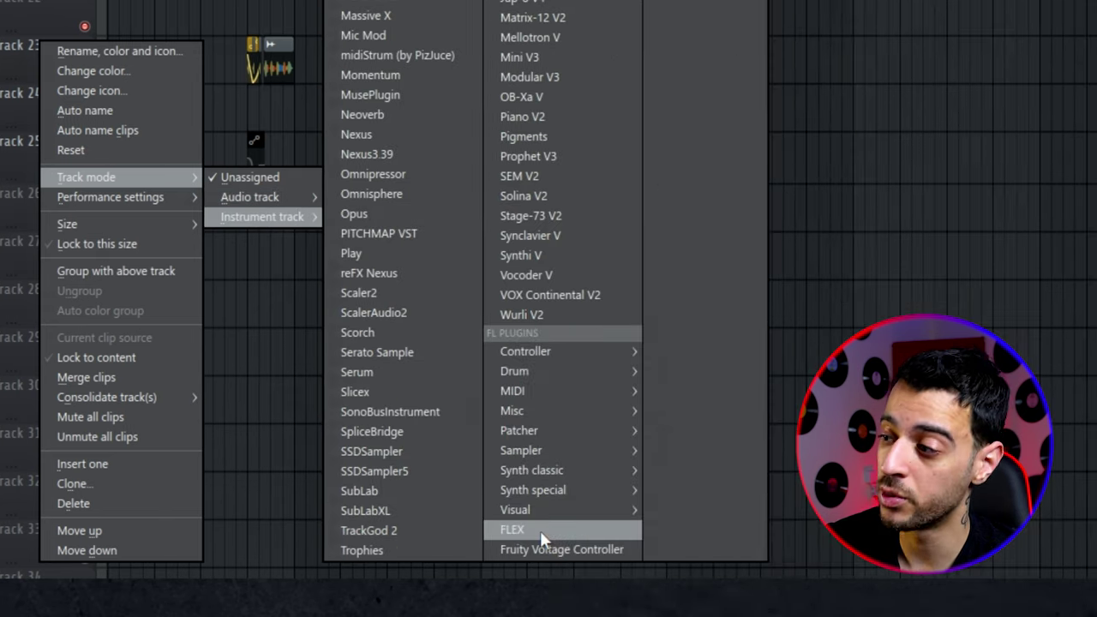
{"action": "left_click", "coordinate": [539, 530]}
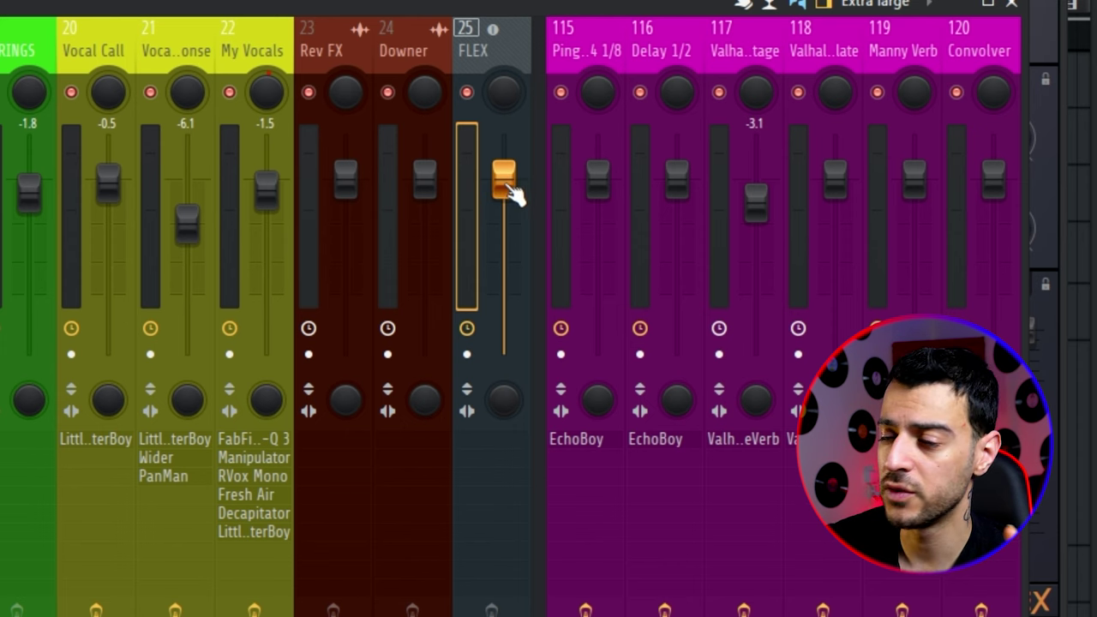
Step: Create automation clips for the FLEX mixer track's volume fader and for FLEX's Filter macro slider
{"action": "right_click", "coordinate": [512, 194]}
{"action": "left_click", "coordinate": [604, 372]}
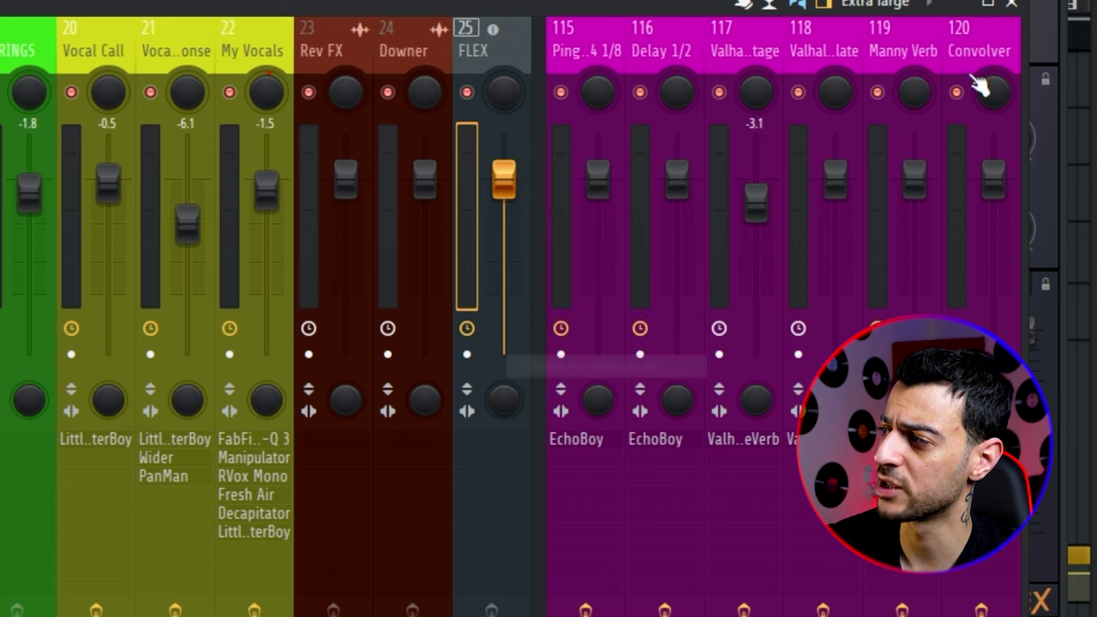
{"action": "left_click", "coordinate": [1014, 11]}
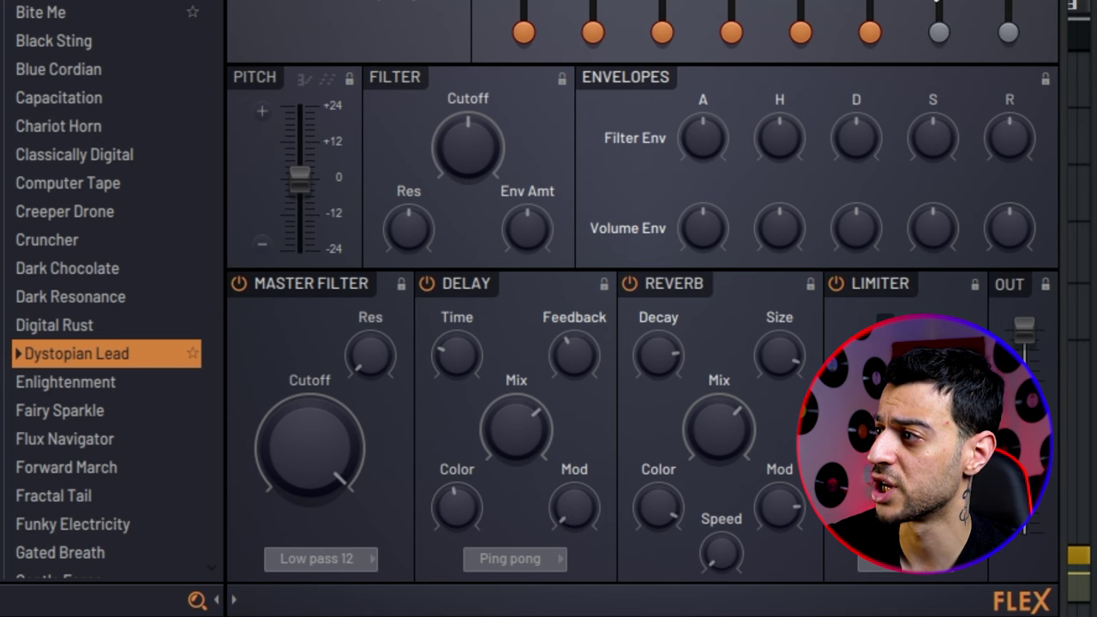
{"action": "right_click", "coordinate": [521, 30]}
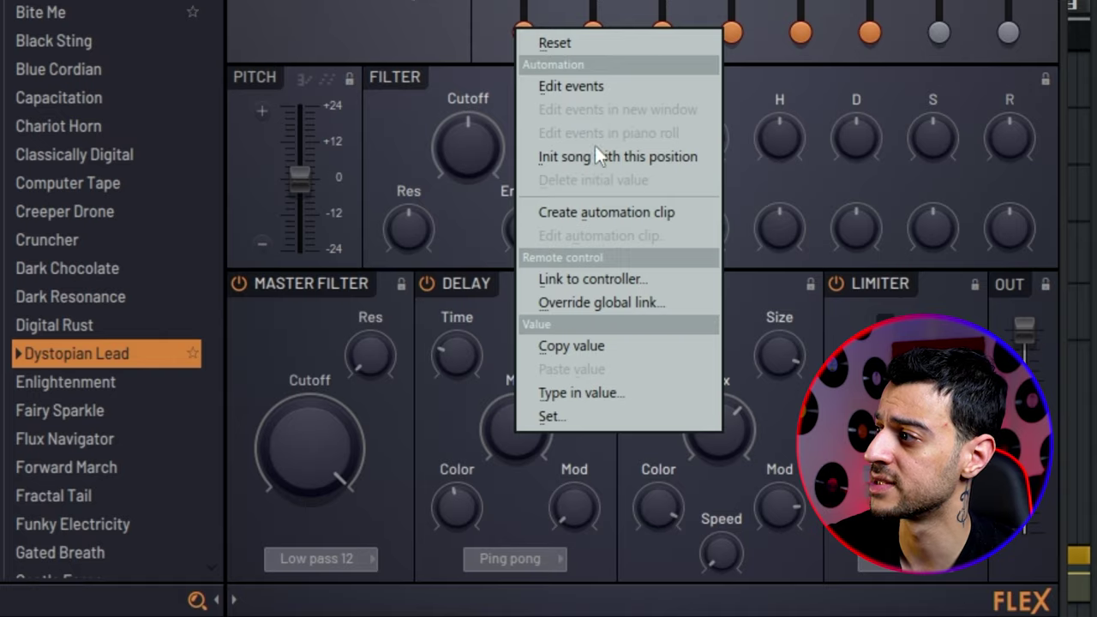
{"action": "left_click", "coordinate": [599, 214]}
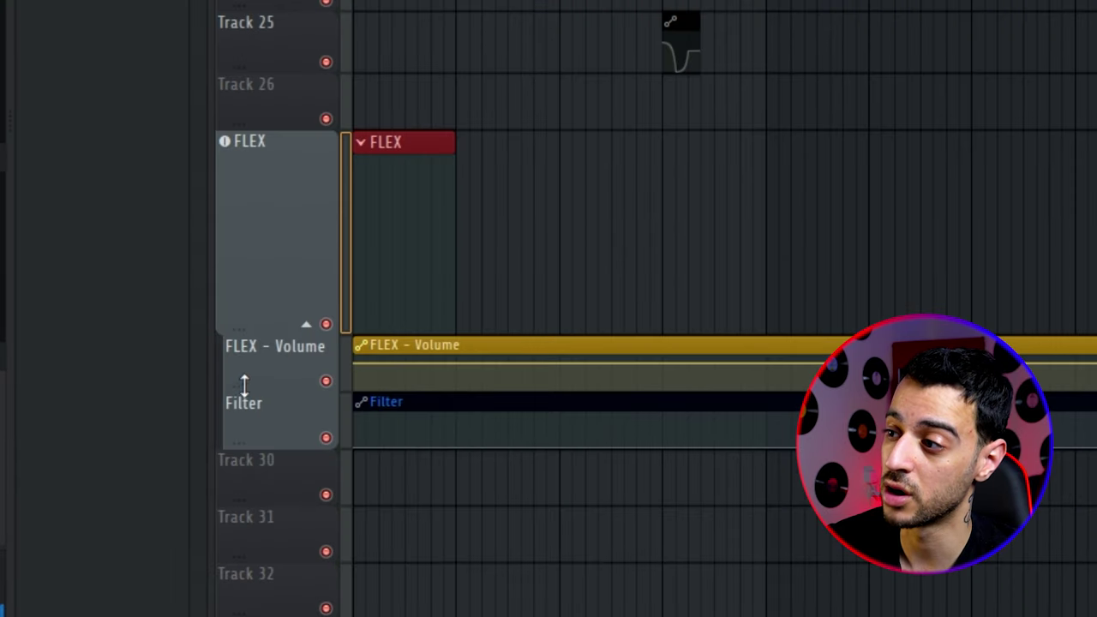
Step: Collapse and re-expand the FLEX track's automation lanes, and move the whole FLEX group down below Track 33
{"action": "left_click", "coordinate": [307, 327]}
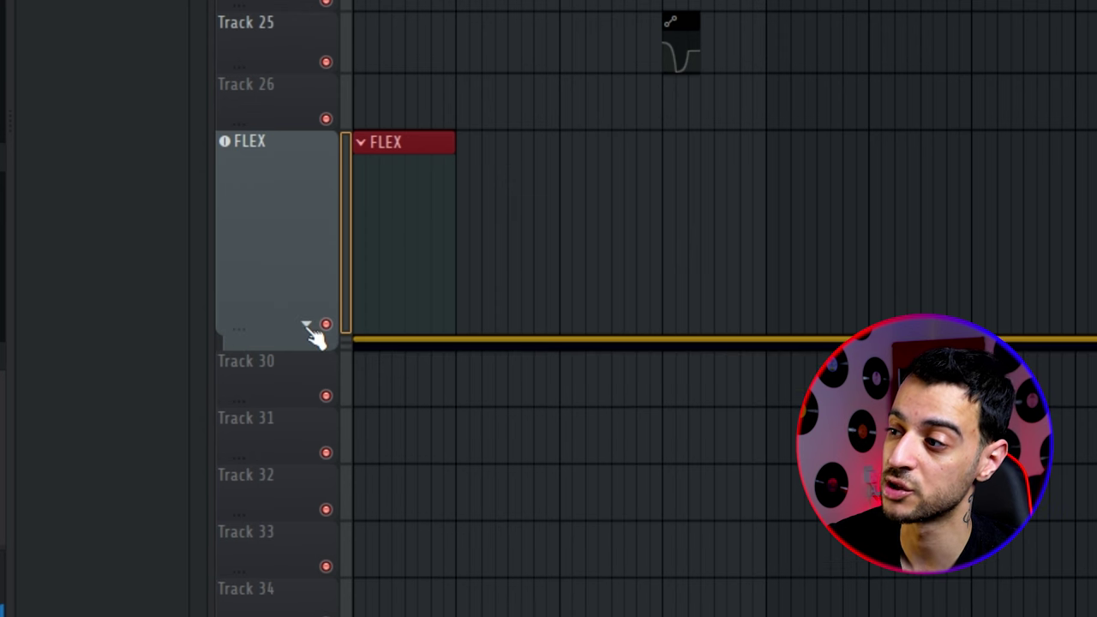
{"action": "left_click", "coordinate": [306, 328]}
{"action": "scroll", "coordinate": [266, 283], "scroll_direction": "up", "scroll_amount": 5}
{"action": "scroll", "coordinate": [266, 388], "scroll_direction": "down", "scroll_amount": 7}
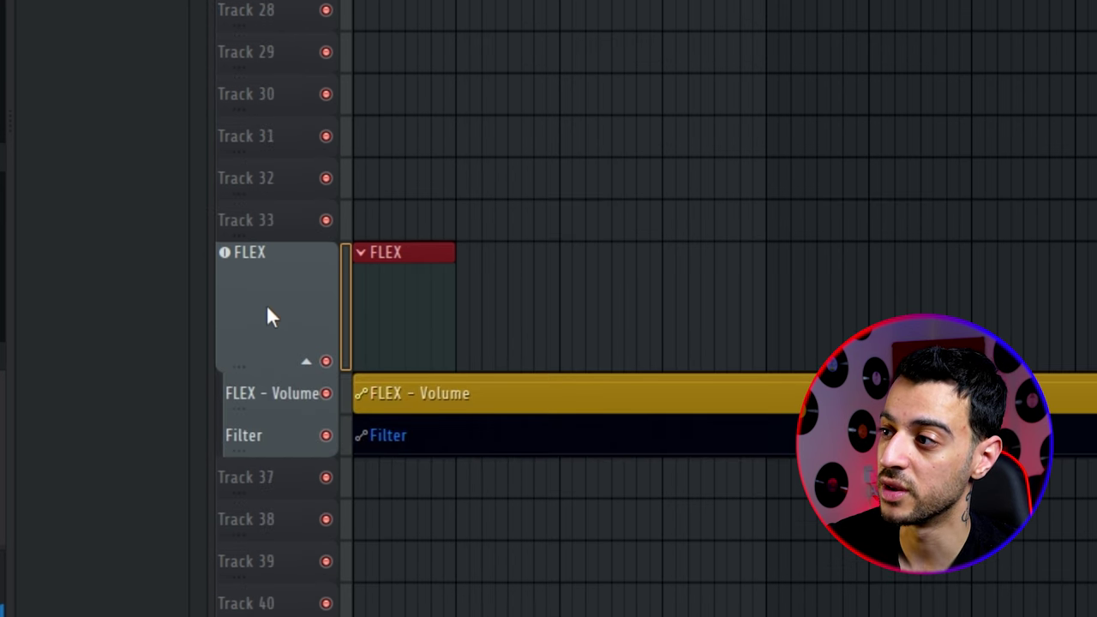
{"action": "left_click_drag", "start_coordinate": [266, 52], "coordinate": [267, 13]}
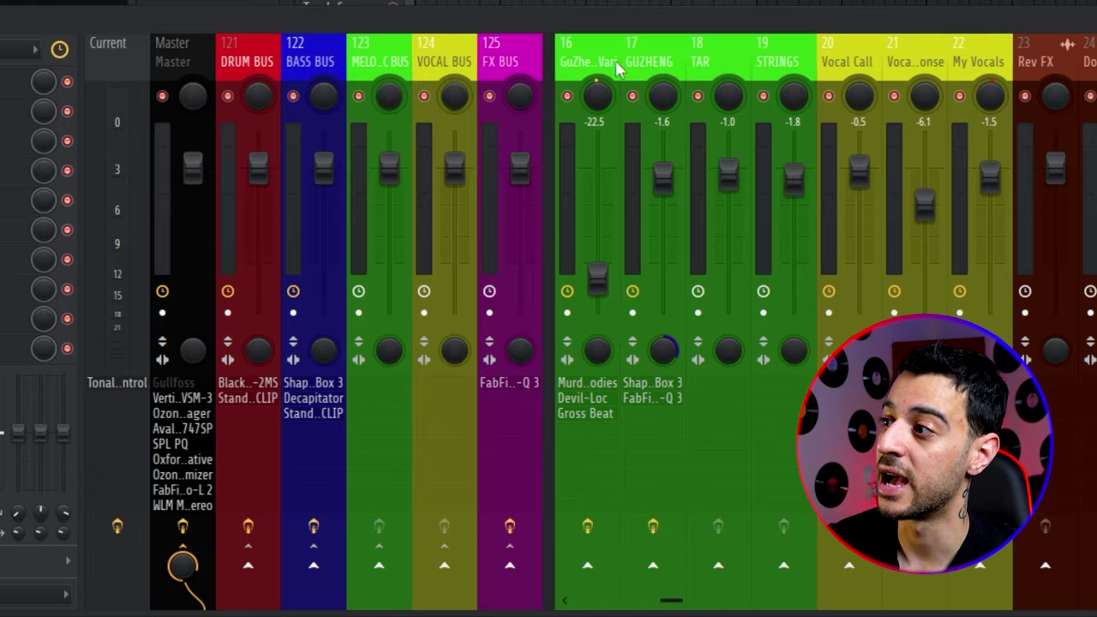
{"action": "scroll", "coordinate": [615, 68], "scroll_direction": "up", "scroll_amount": 10}
{"action": "scroll", "coordinate": [627, 61], "scroll_direction": "down", "scroll_amount": 3}
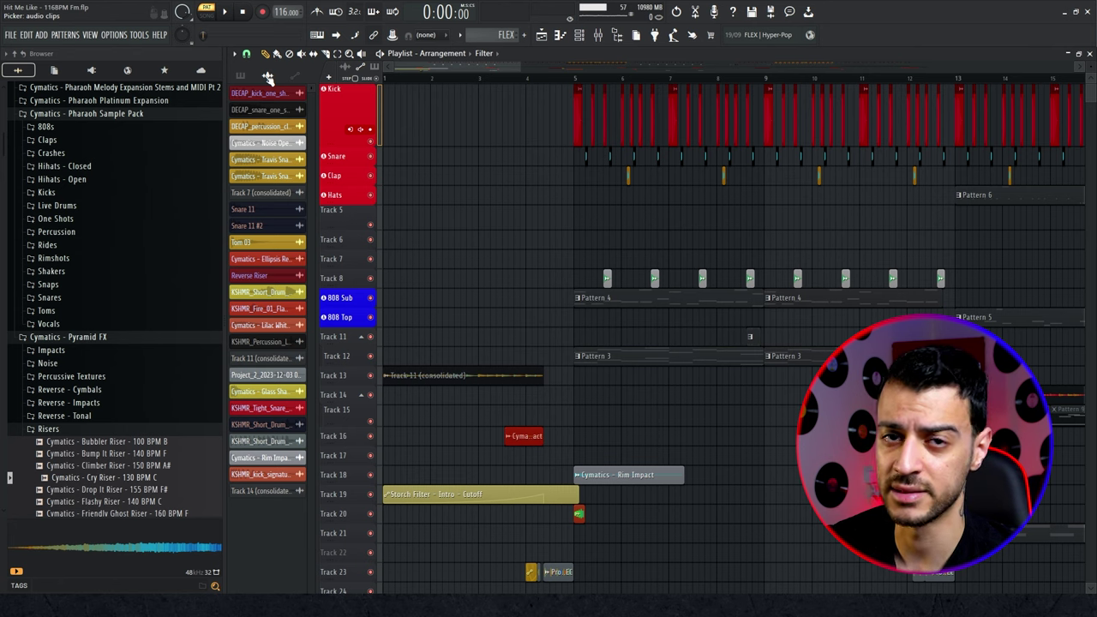
{"action": "scroll", "coordinate": [719, 249], "scroll_direction": "down", "scroll_amount": 5}
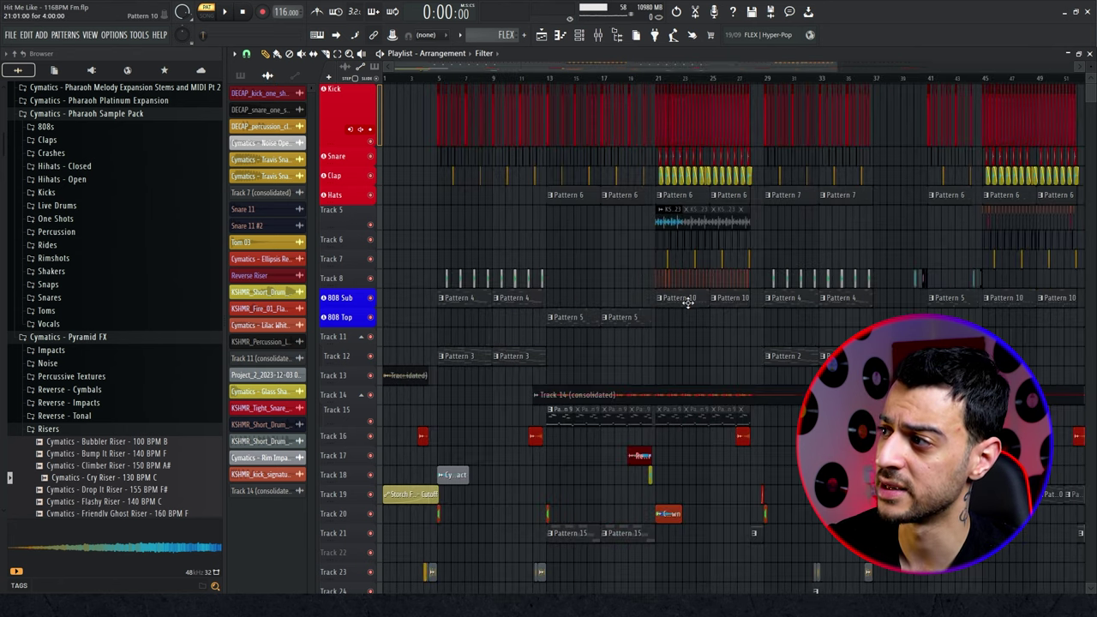
{"action": "scroll", "coordinate": [656, 302], "scroll_direction": "up", "scroll_amount": 3}
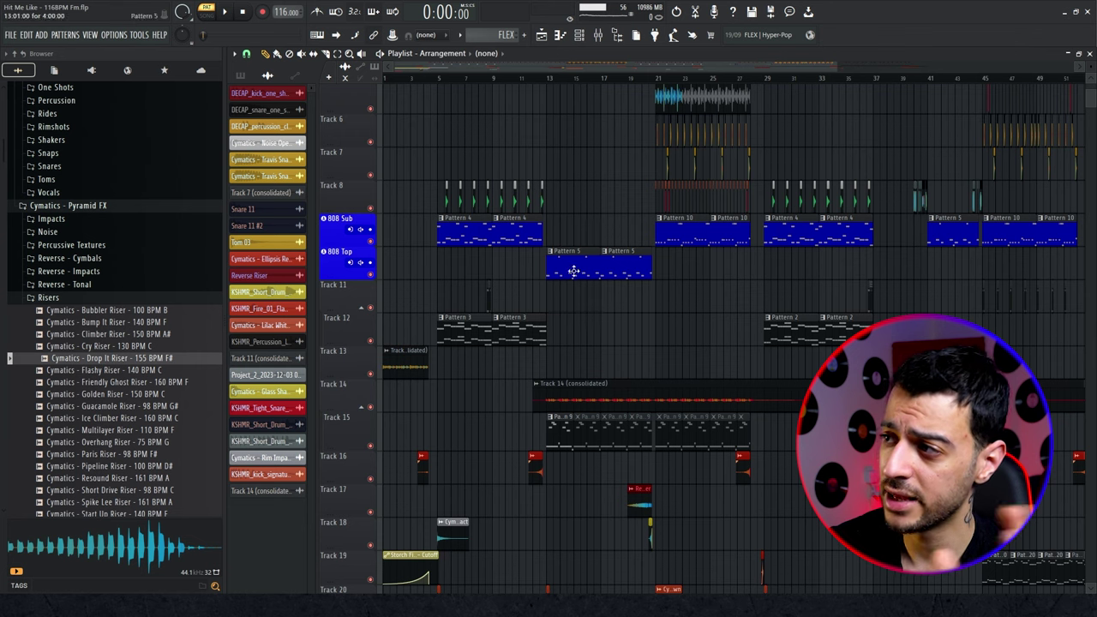
{"action": "key", "text": "ctrl+a"}
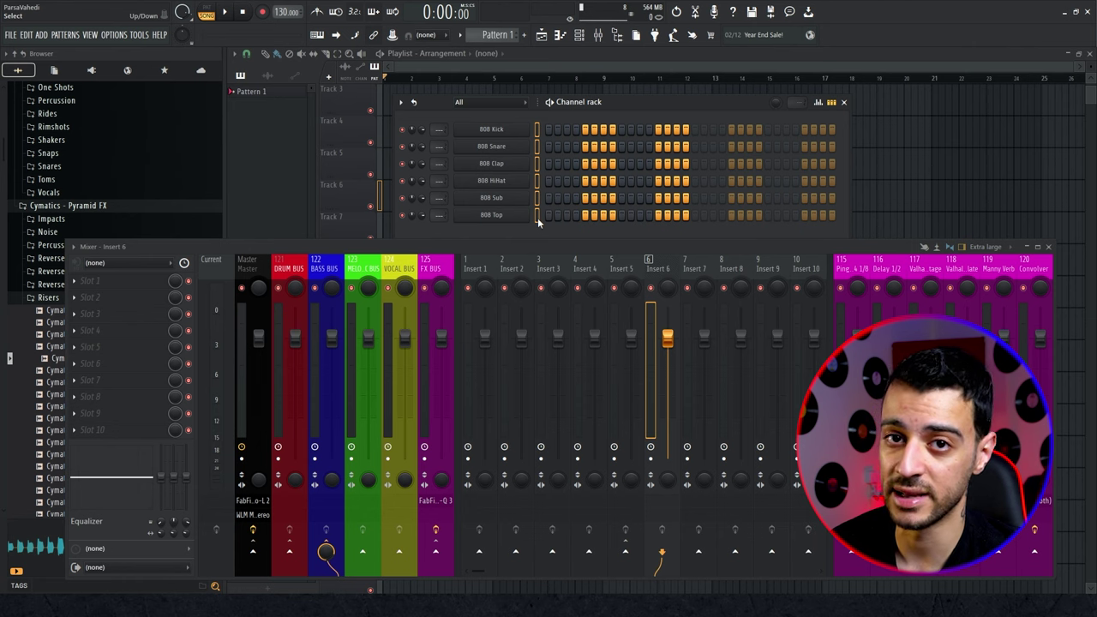
Step: Try assigning the 808 Kick, 808 Snare and 808 Clap channels one by one to mixer tracks 1, 2 and 3
{"action": "scroll", "coordinate": [439, 129], "scroll_direction": "up", "scroll_amount": 1}
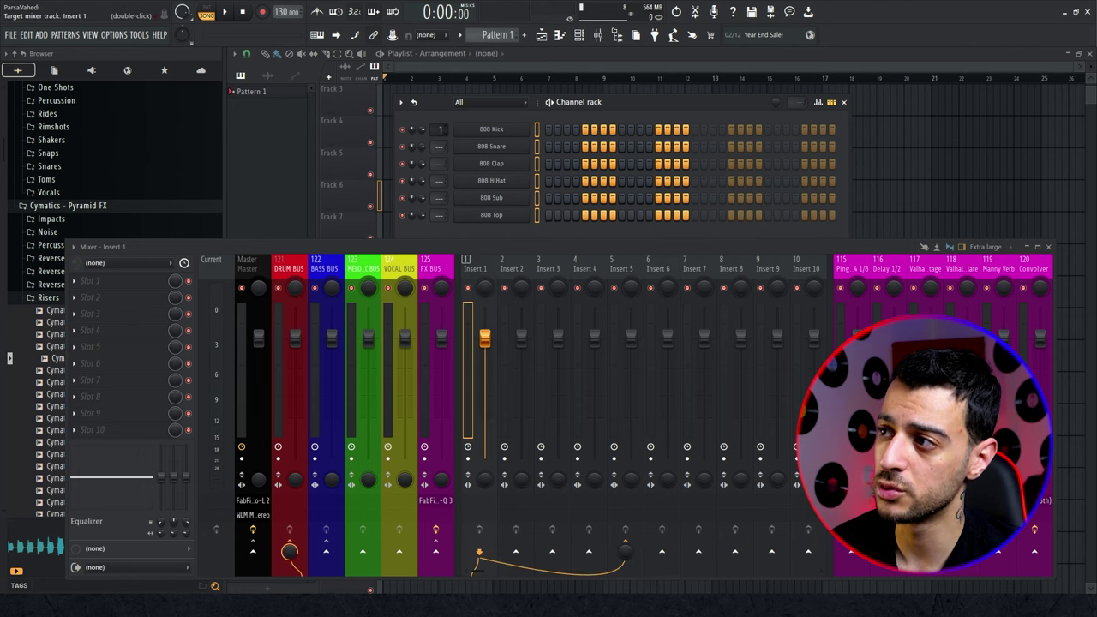
{"action": "scroll", "coordinate": [439, 146], "scroll_direction": "up", "scroll_amount": 2}
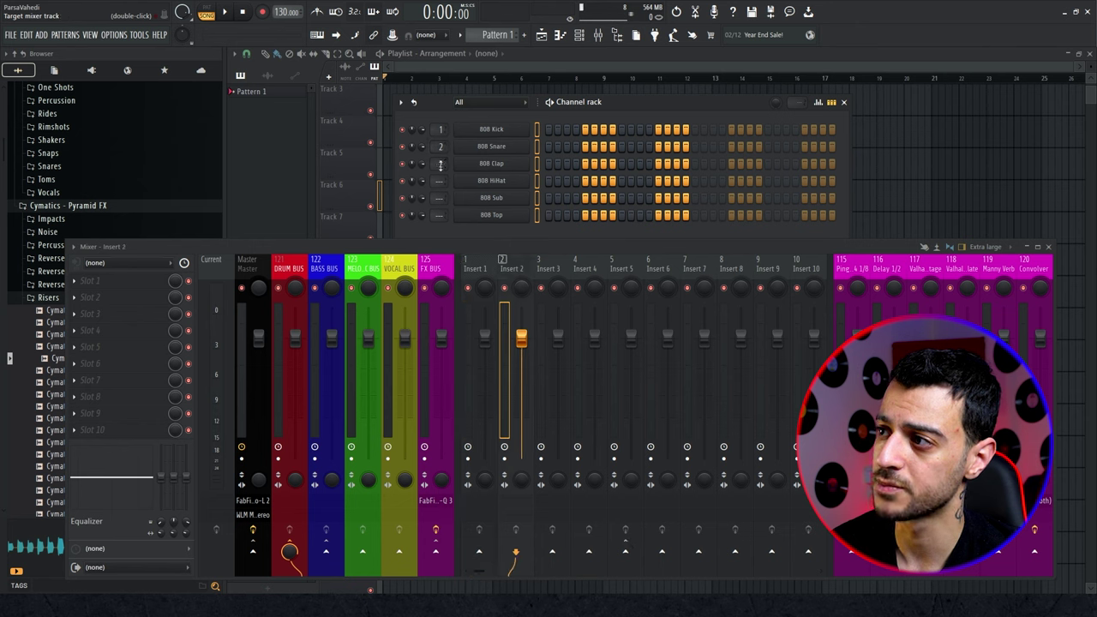
{"action": "scroll", "coordinate": [438, 164], "scroll_direction": "up", "scroll_amount": 3}
{"action": "scroll", "coordinate": [438, 164], "scroll_direction": "down", "scroll_amount": 3}
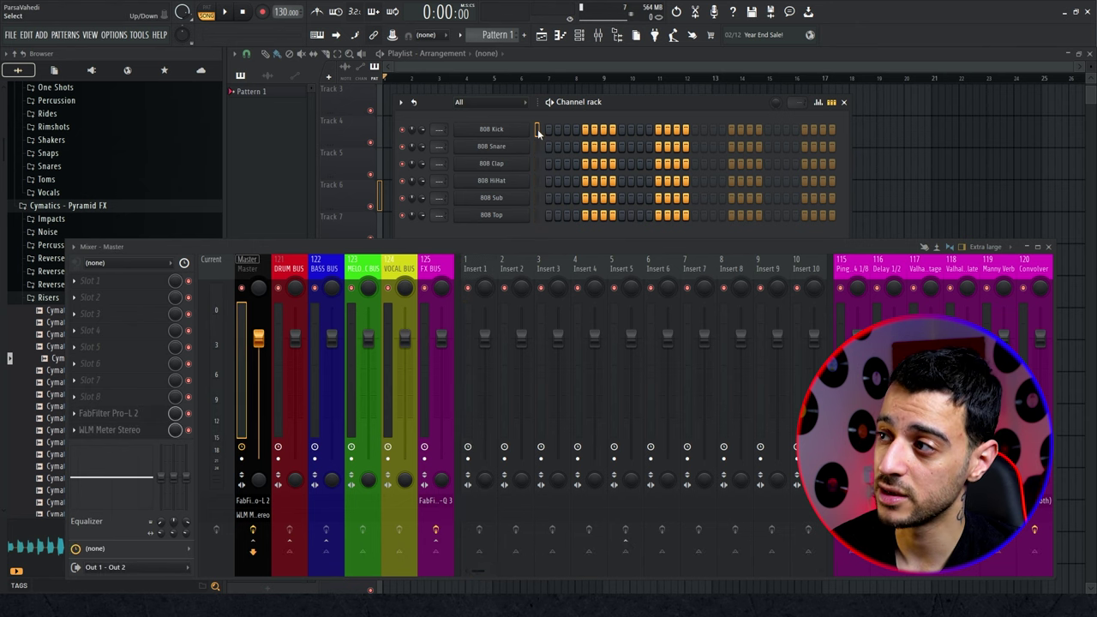
Step: Select all six 808 channels and route them to consecutive mixer tracks starting from Insert 1
{"action": "left_click_drag", "start_coordinate": [537, 131], "coordinate": [539, 221]}
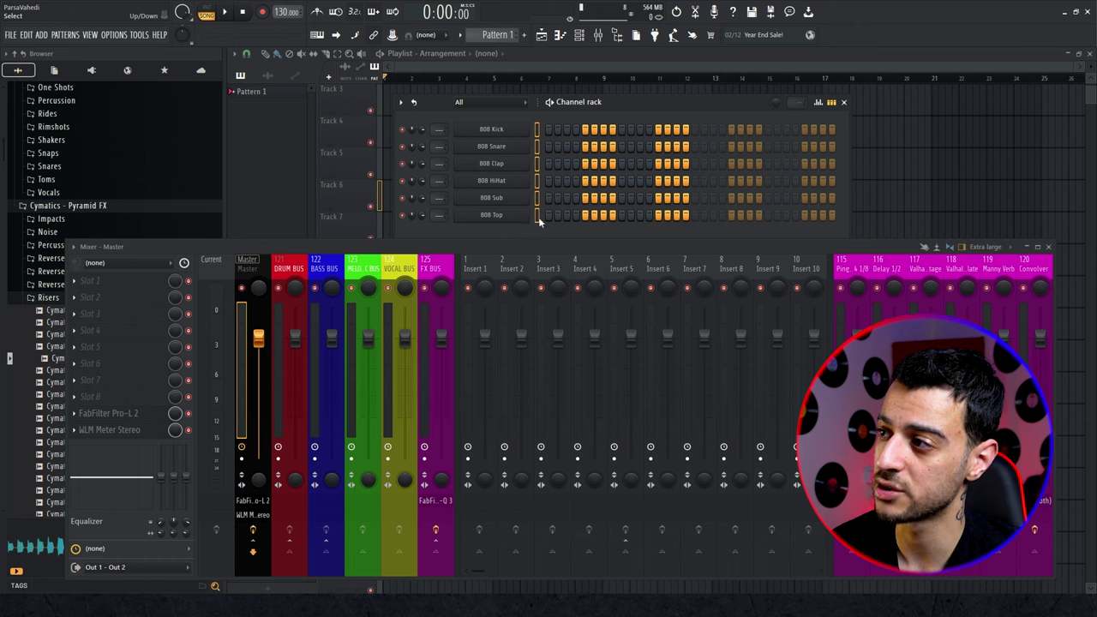
{"action": "left_click", "coordinate": [475, 269]}
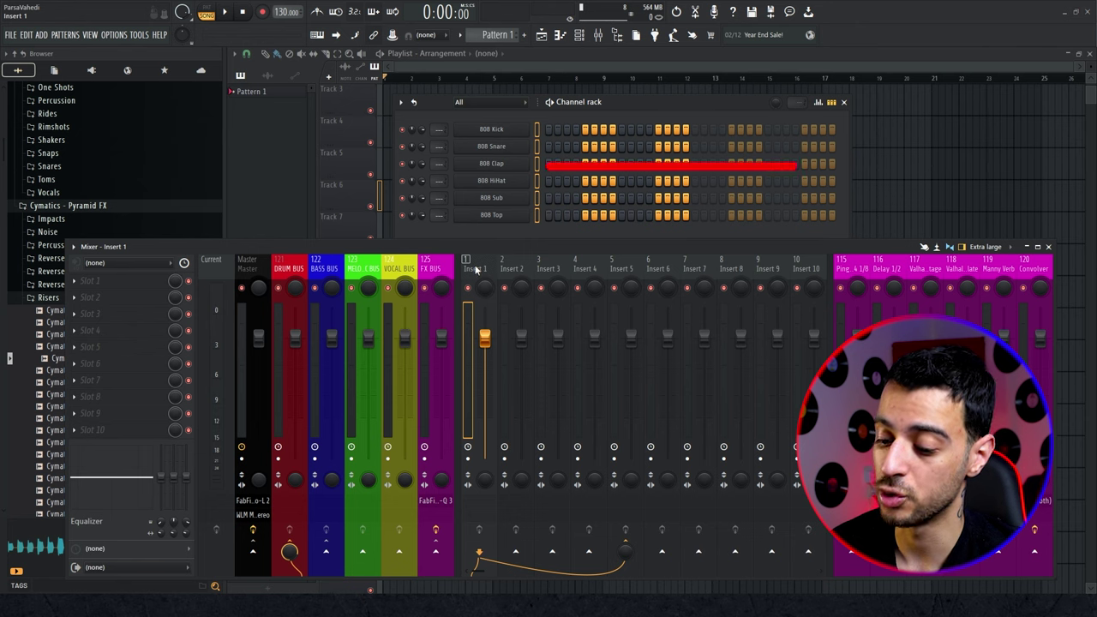
{"action": "key", "text": "ctrl+shift+l"}
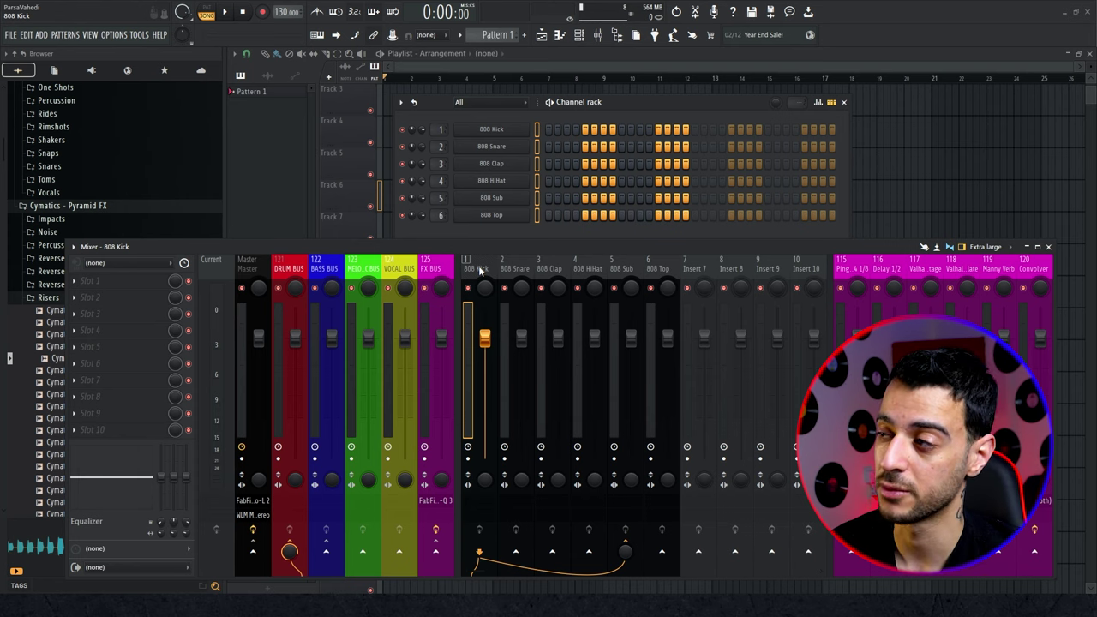
Step: Undo the channel routing and apply it again to the selected channels with the option to route starting from Insert 1
{"action": "key", "text": "ctrl+z"}
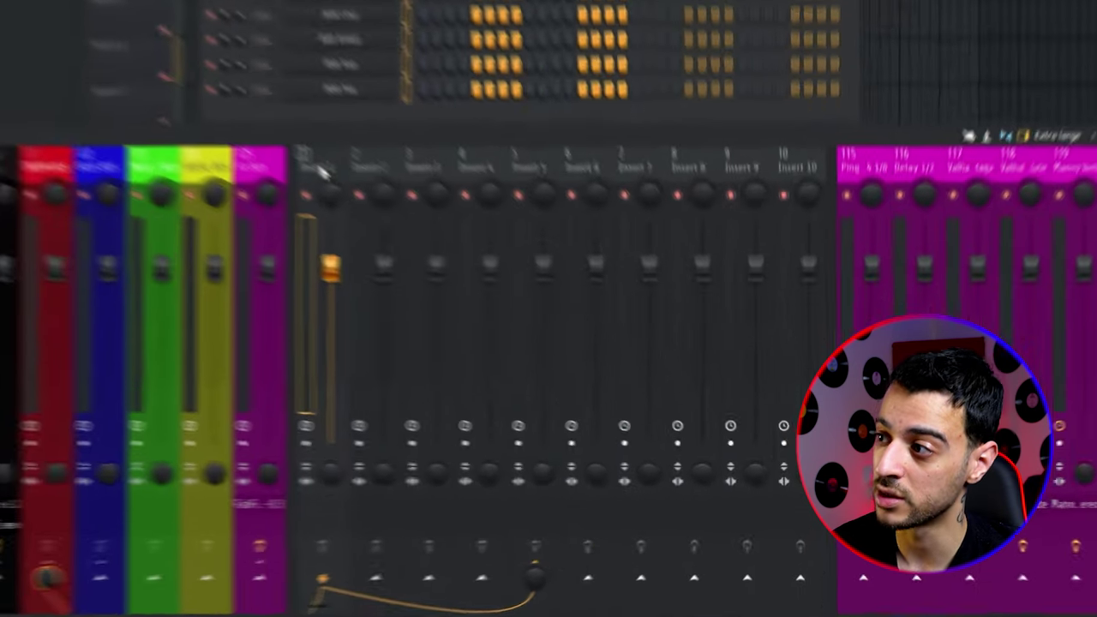
{"action": "right_click", "coordinate": [478, 271]}
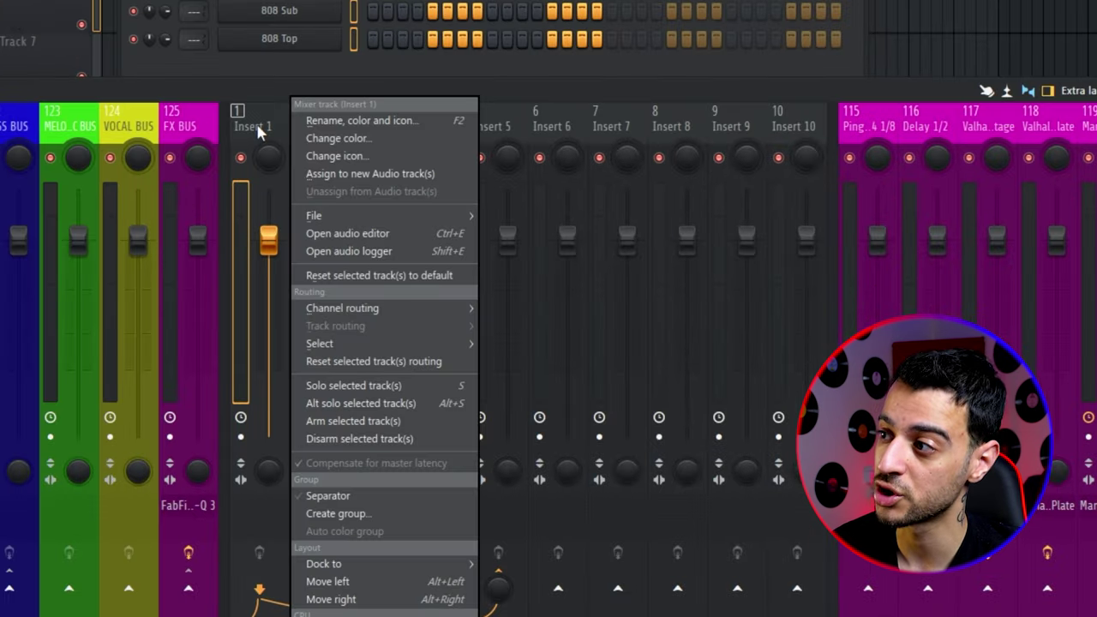
{"action": "mouse_move", "coordinate": [390, 314]}
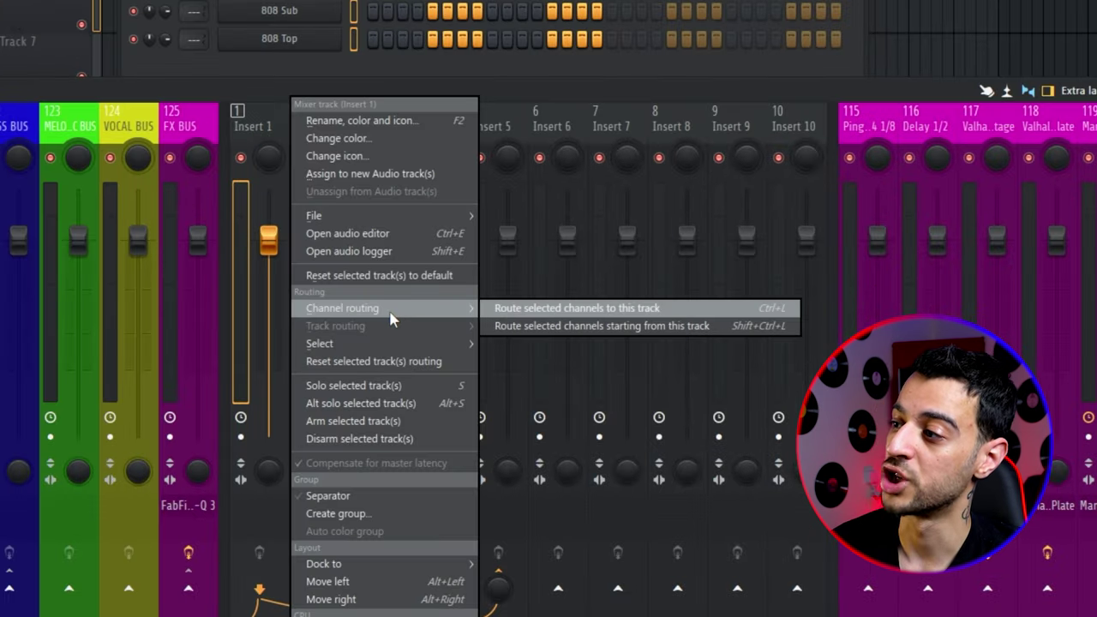
{"action": "left_click", "coordinate": [566, 326]}
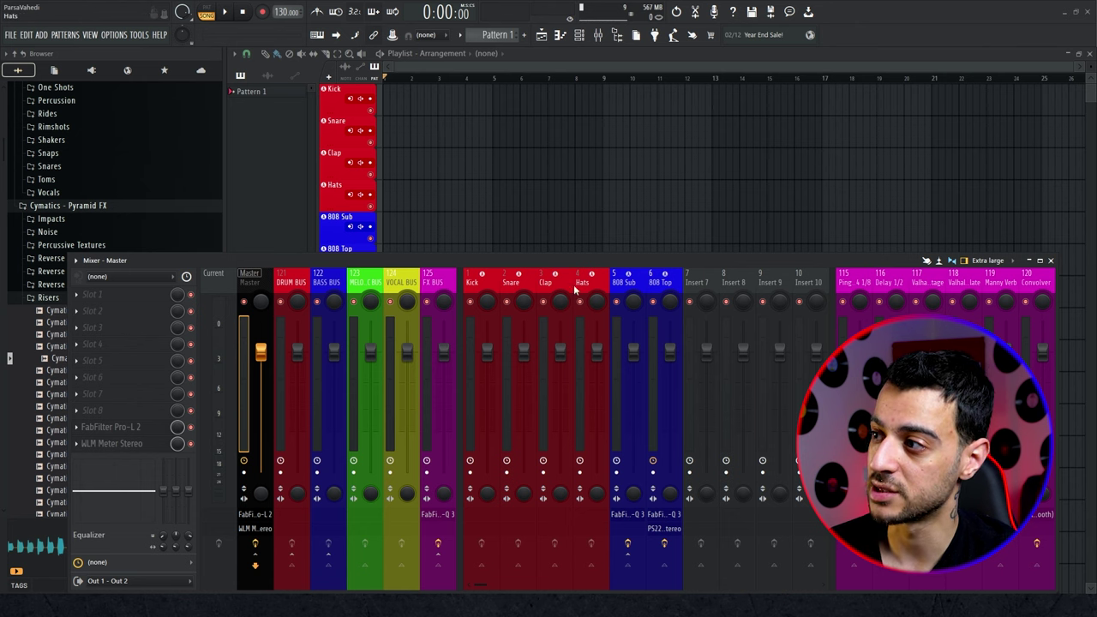
Step: Examine the Kick track's sidechain routing and the input connections of FabFilter Pro-Q 3 on the 808 Sub track
{"action": "left_click", "coordinate": [485, 281]}
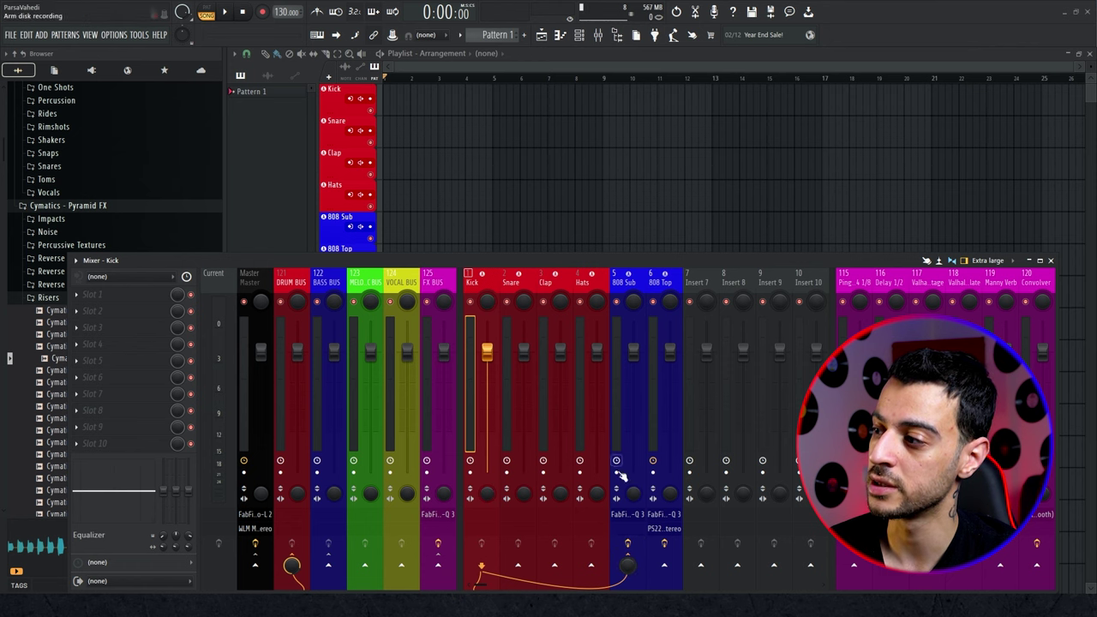
{"action": "left_click", "coordinate": [628, 276]}
{"action": "left_click", "coordinate": [110, 294]}
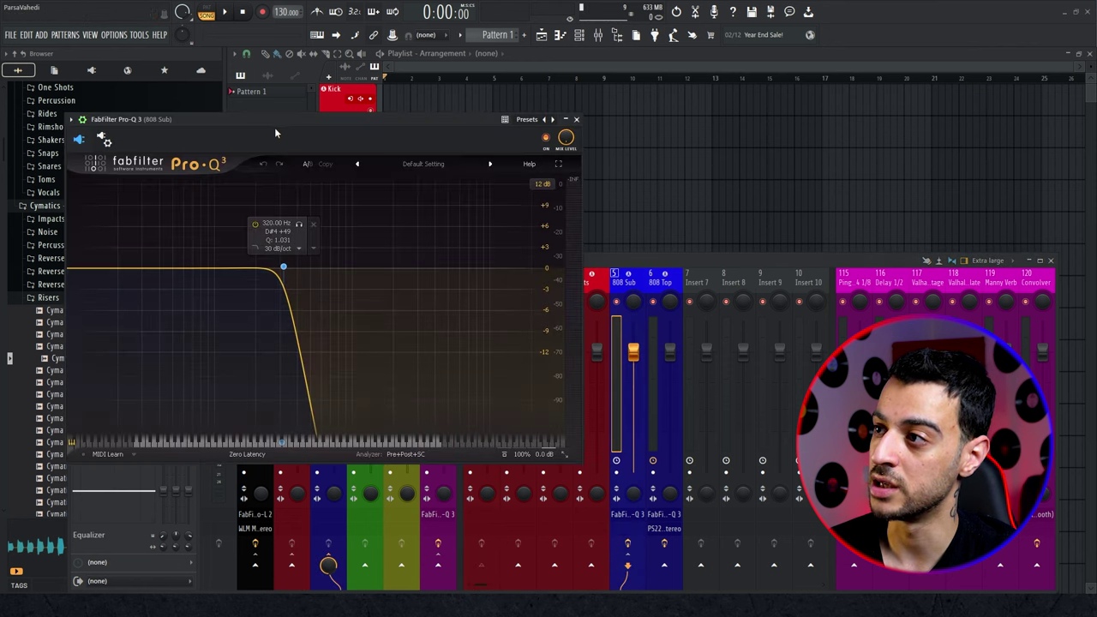
{"action": "left_click", "coordinate": [255, 147]}
{"action": "left_click", "coordinate": [267, 171]}
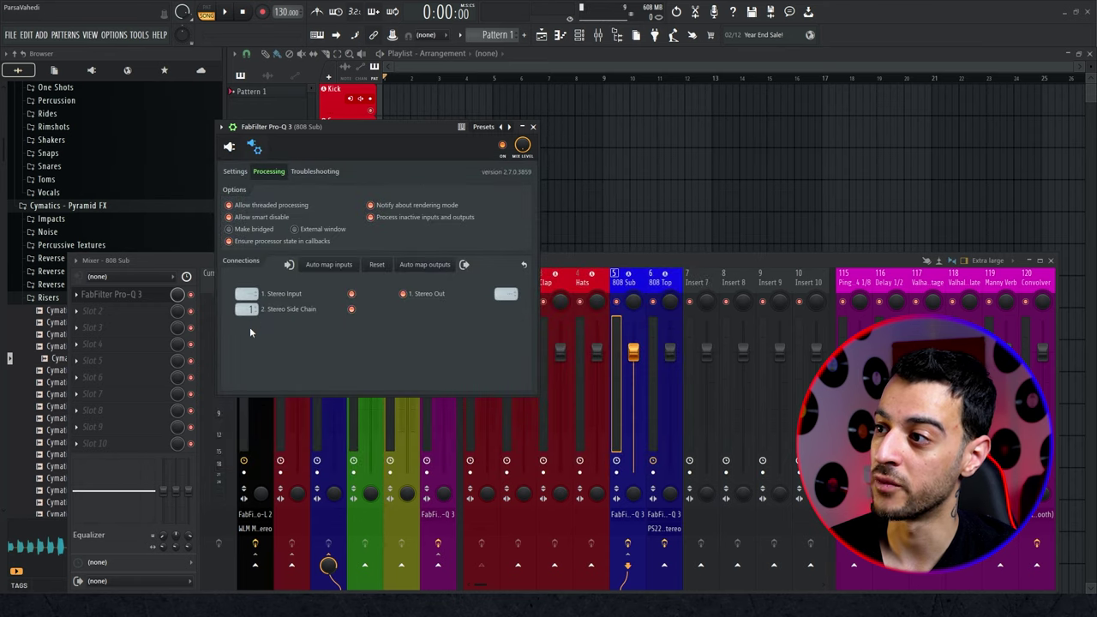
{"action": "left_click", "coordinate": [229, 147]}
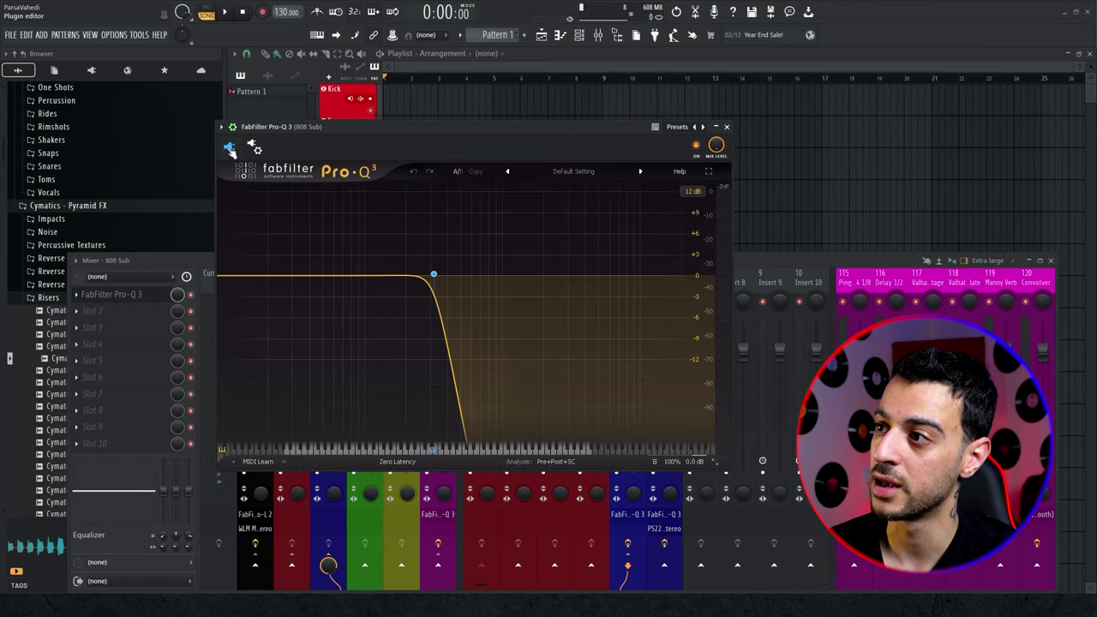
Step: Review the template's bus and effect send tracks in the mixer, and open FabFilter Pro-Q 3 on the FX BUS
{"action": "left_click", "coordinate": [317, 278]}
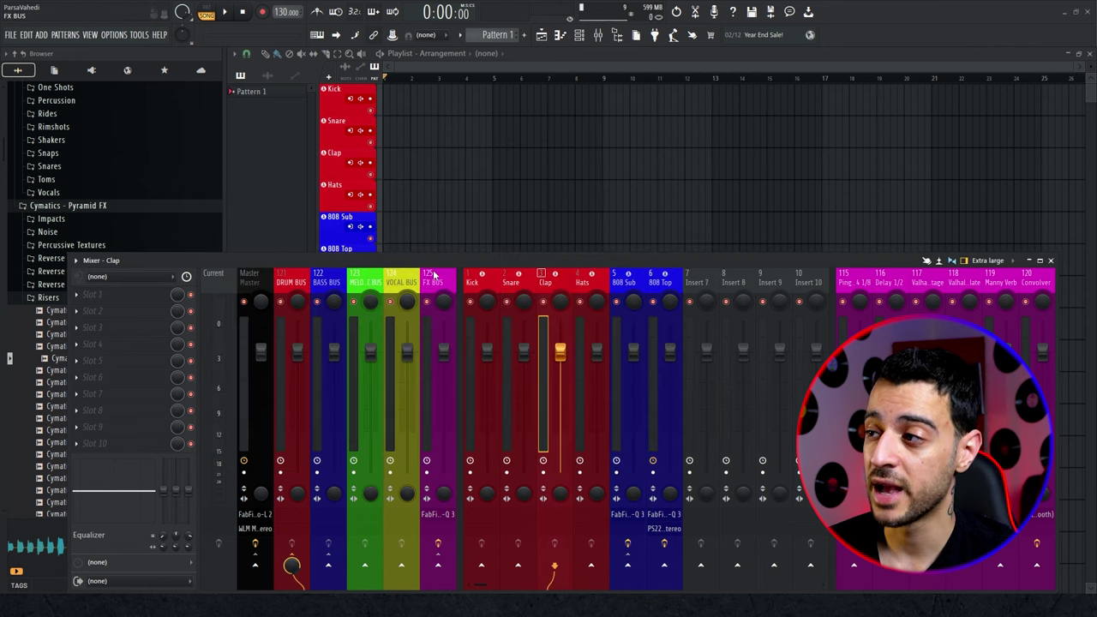
{"action": "left_click", "coordinate": [434, 276]}
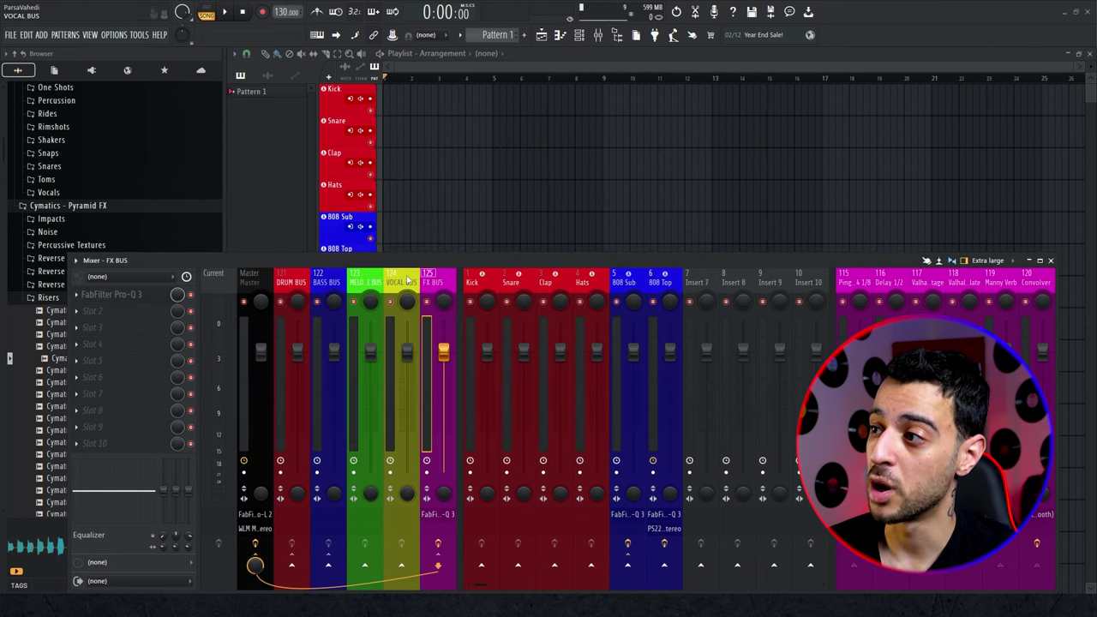
{"action": "left_click", "coordinate": [848, 280]}
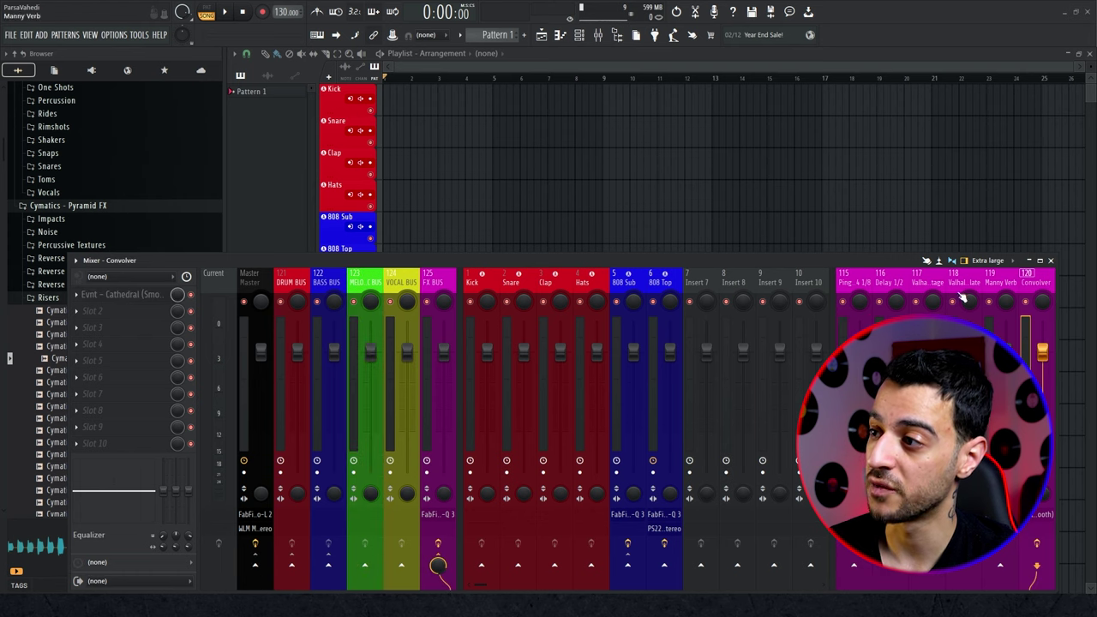
{"action": "left_click", "coordinate": [437, 281]}
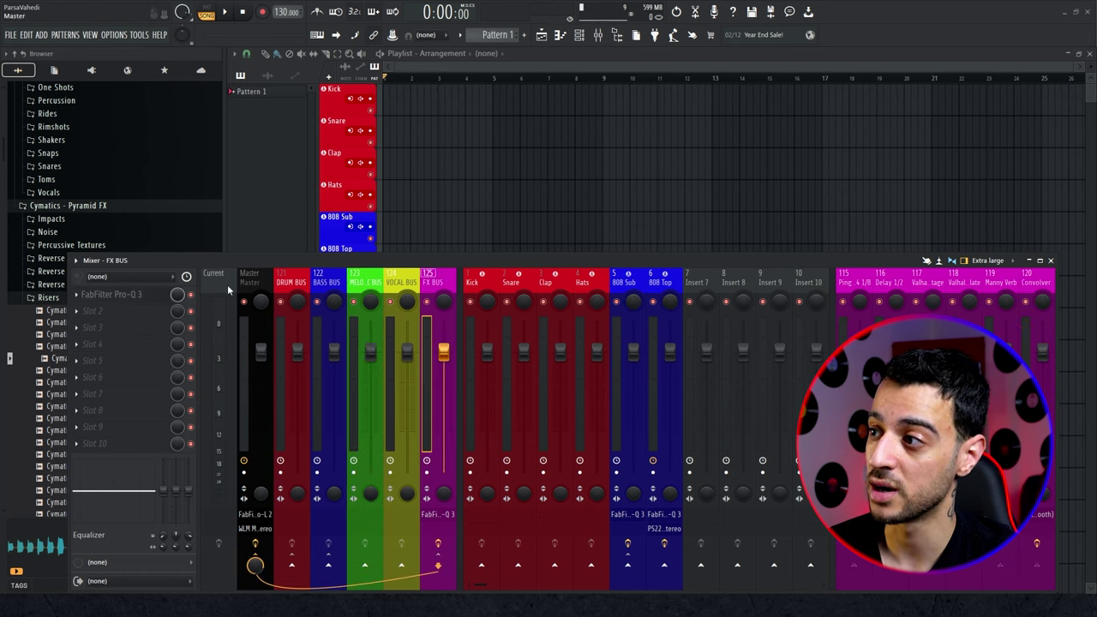
{"action": "left_click", "coordinate": [117, 299]}
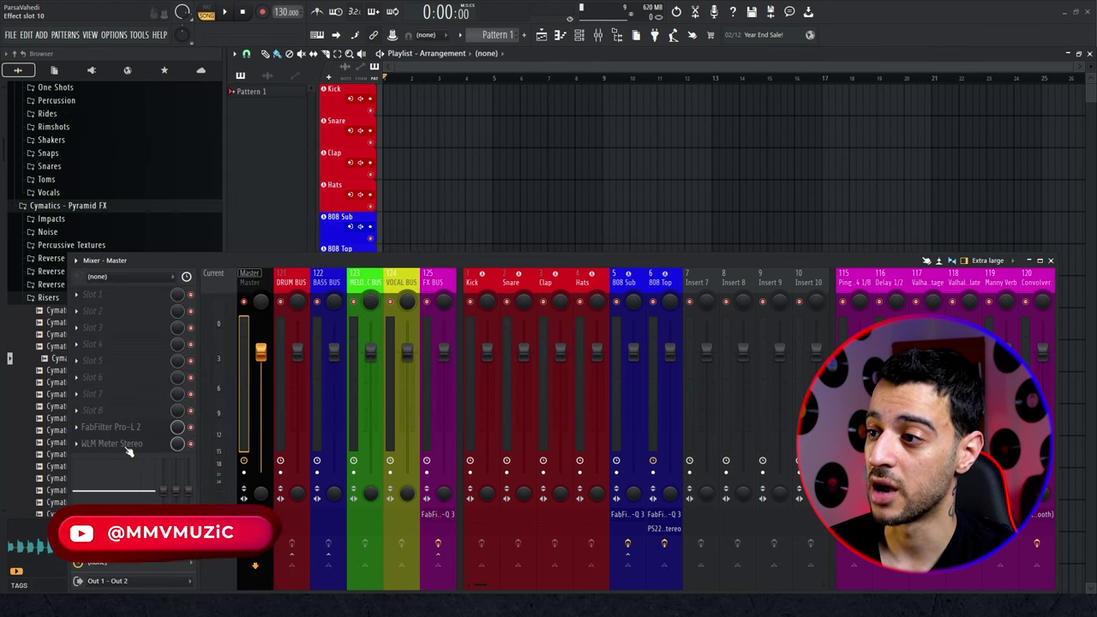
Step: Inspect the WLM Meter Stereo and FabFilter Pro-L 2 plugins on the Master track
{"action": "left_click", "coordinate": [120, 443]}
{"action": "left_click", "coordinate": [120, 443]}
{"action": "left_click", "coordinate": [111, 427]}
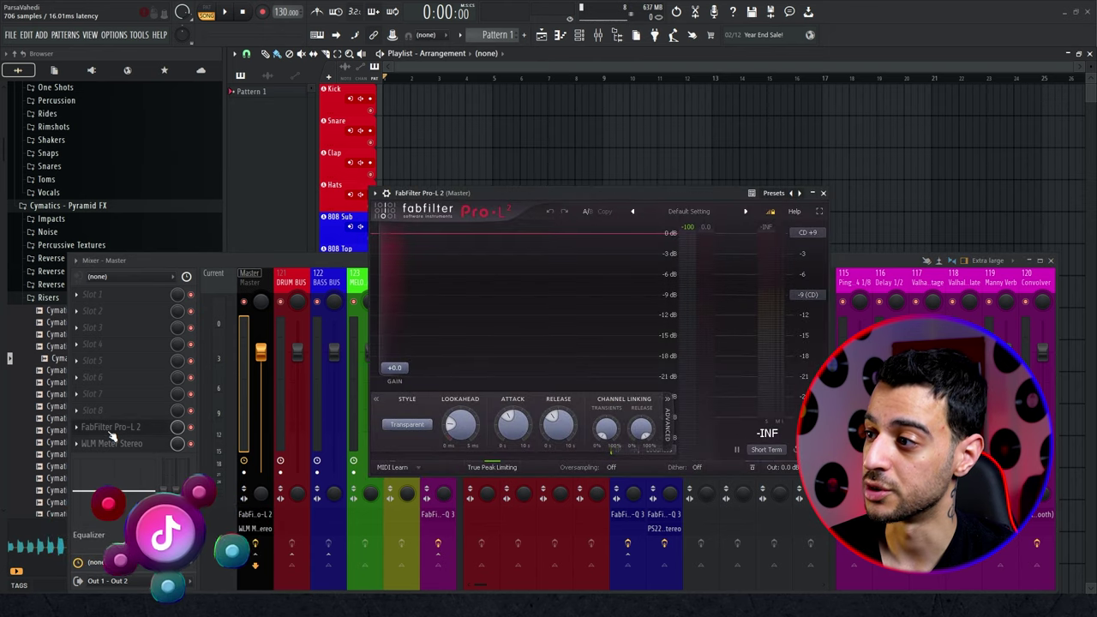